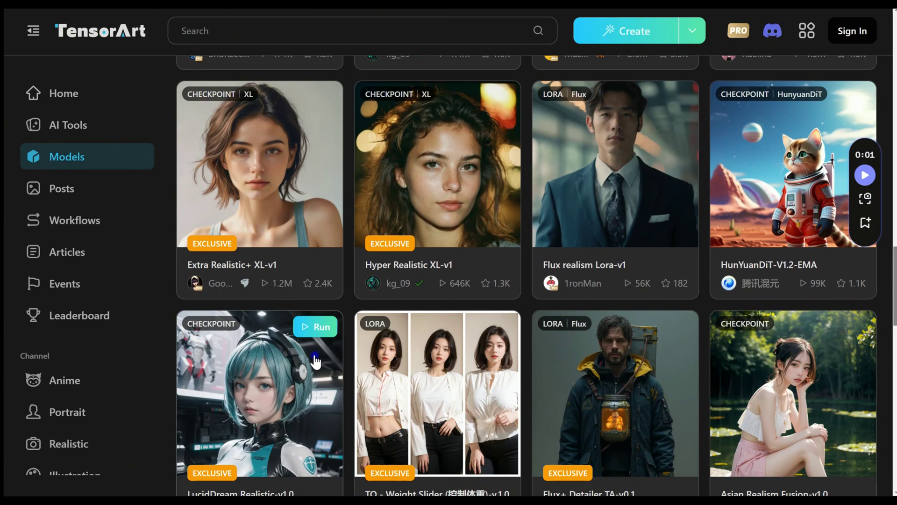
# Sign in to the site and browse the AI tools and models on the home page.
pyautogui.click(852, 31)
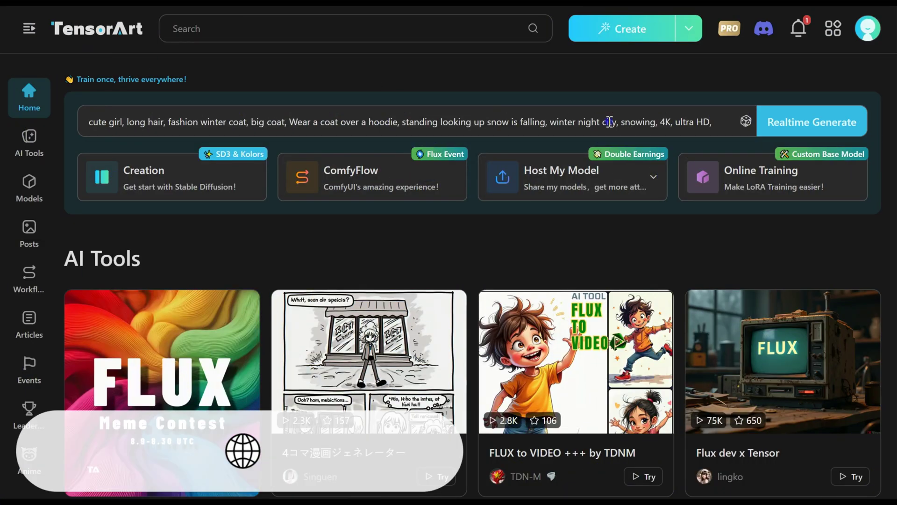
pyautogui.scroll(-10, 851, 360)
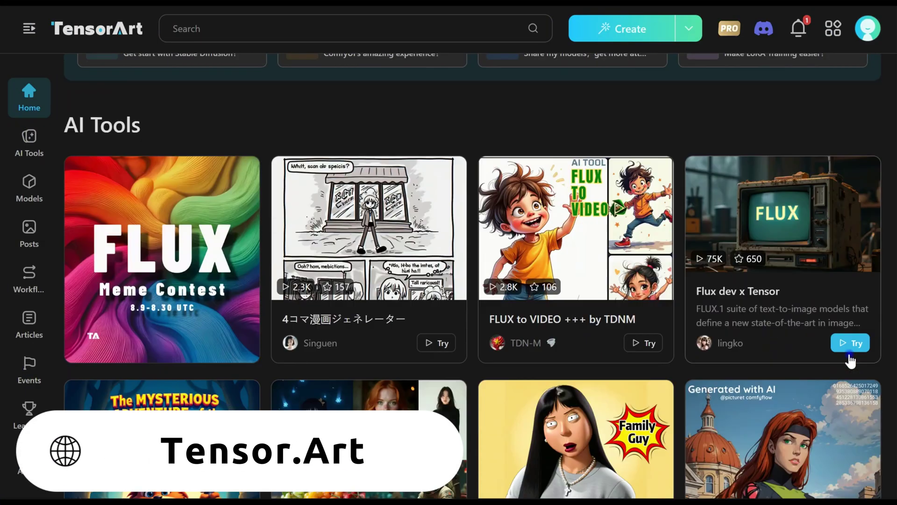
pyautogui.scroll(-3, 850, 361)
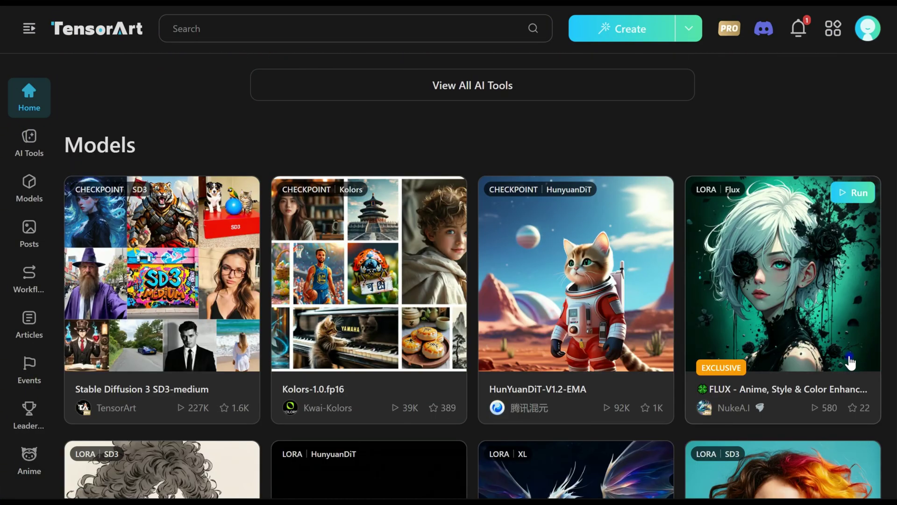
pyautogui.scroll(10, 818, 359)
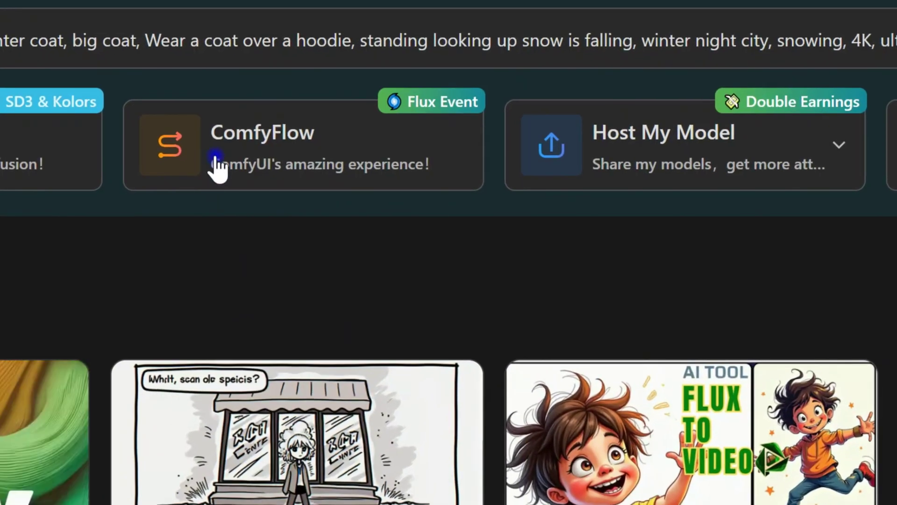
# Create a new ComfyFlow workflow and rename it test1.
pyautogui.click(216, 163)
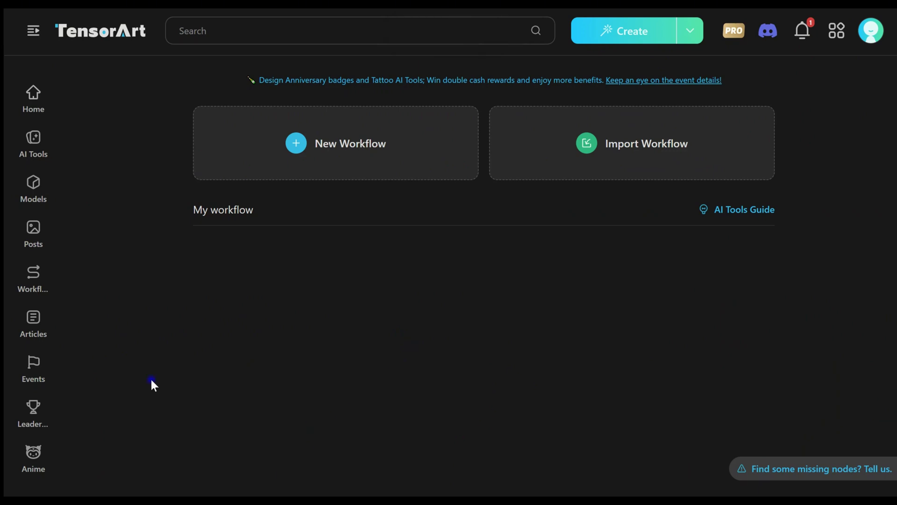
pyautogui.click(295, 143)
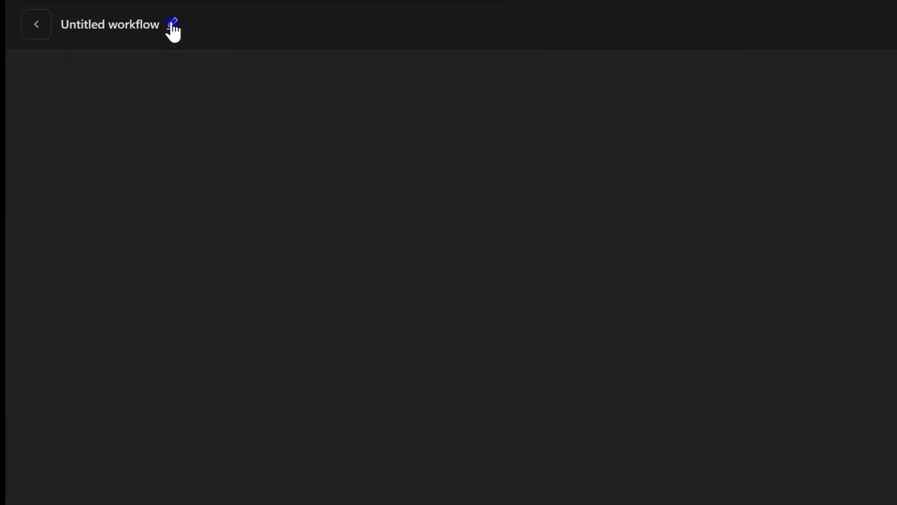
pyautogui.click(147, 25)
pyautogui.tripleClick(94, 54)
pyautogui.write('tes')
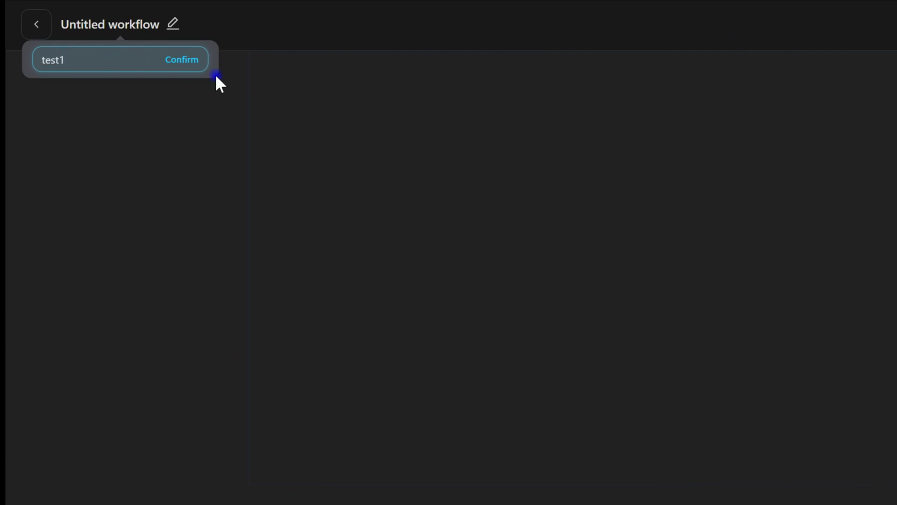
pyautogui.write('t1')
pyautogui.press('Return')
pyautogui.click(760, 56)
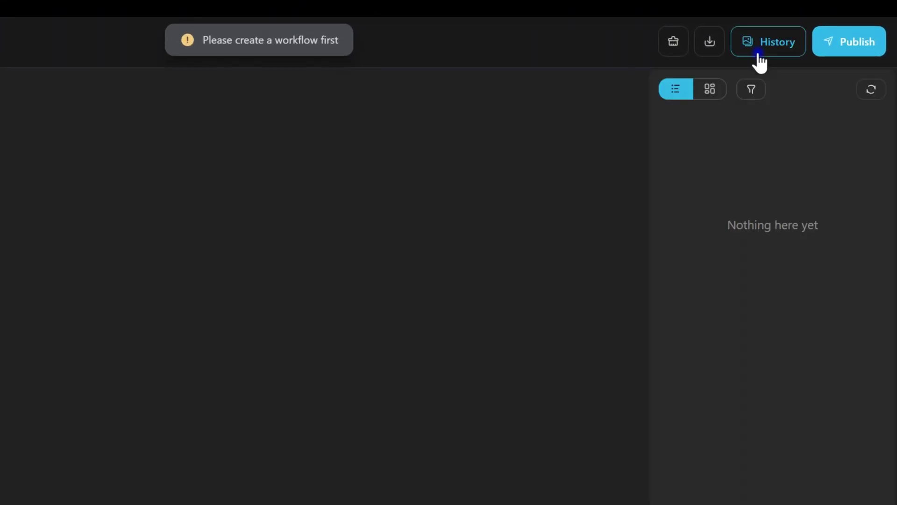
pyautogui.doubleClick(169, 163)
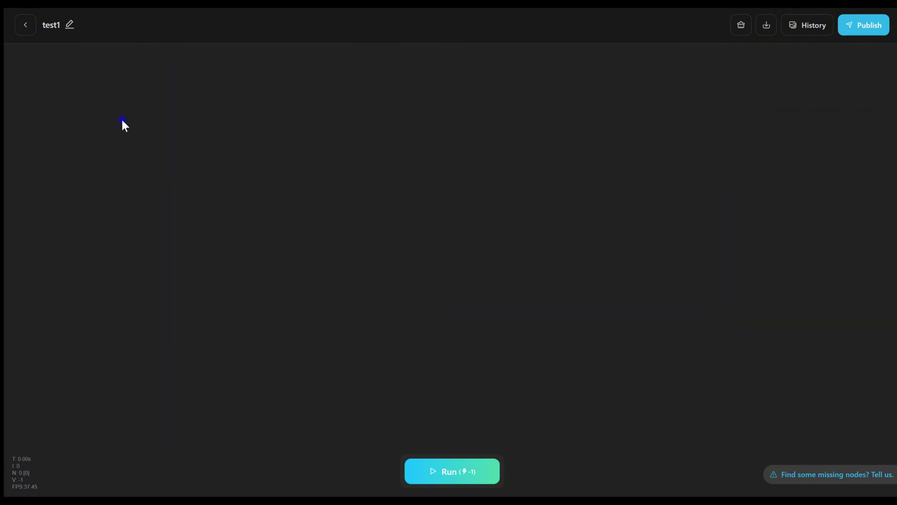
pyautogui.rightClick(229, 153)
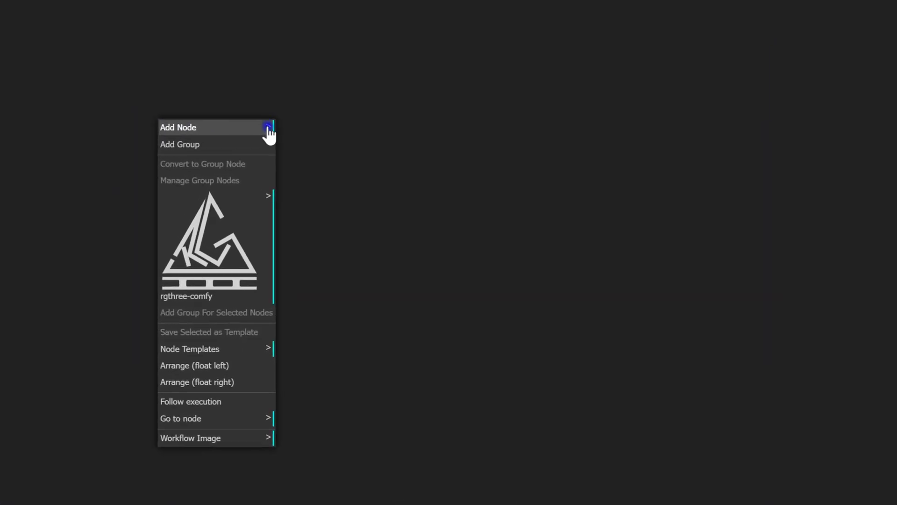
pyautogui.click(268, 127)
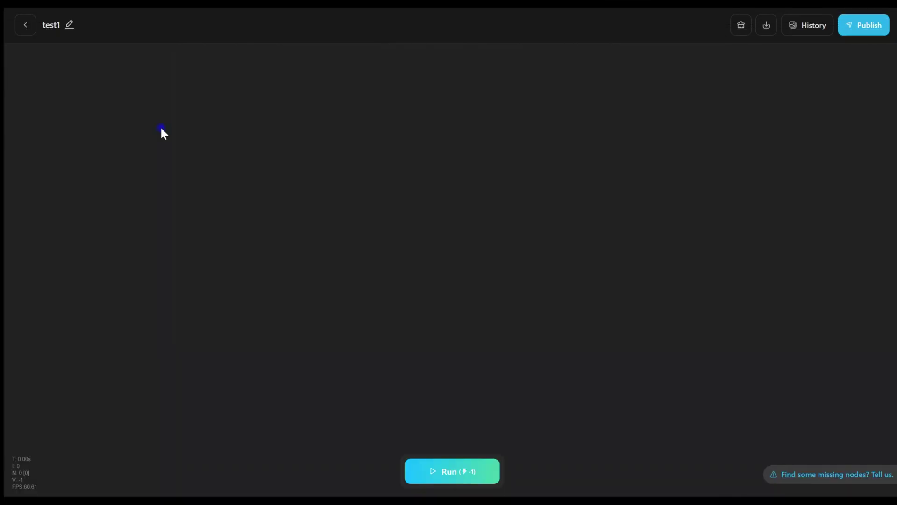
# Search the nodes for "load checkpoint" and add a Load Checkpoint node to the empty canvas.
pyautogui.doubleClick(161, 128)
pyautogui.write('load')
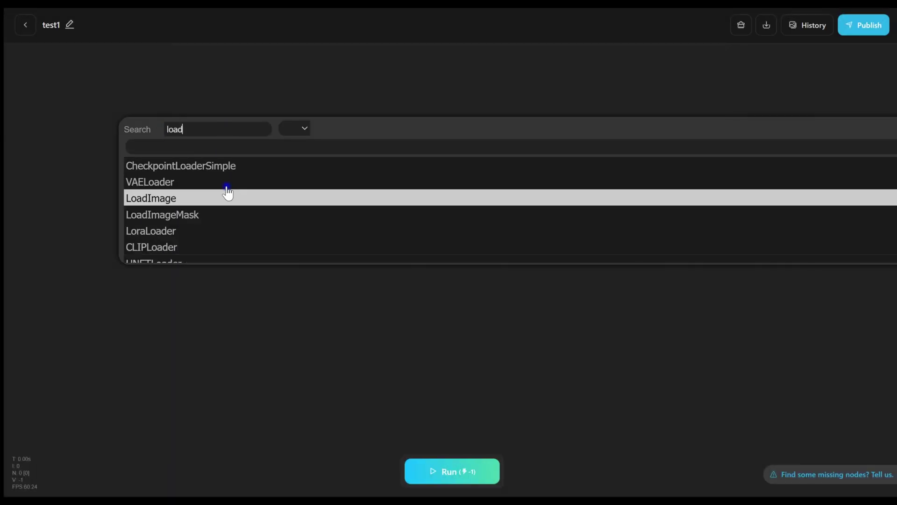
pyautogui.write(' checkpoint')
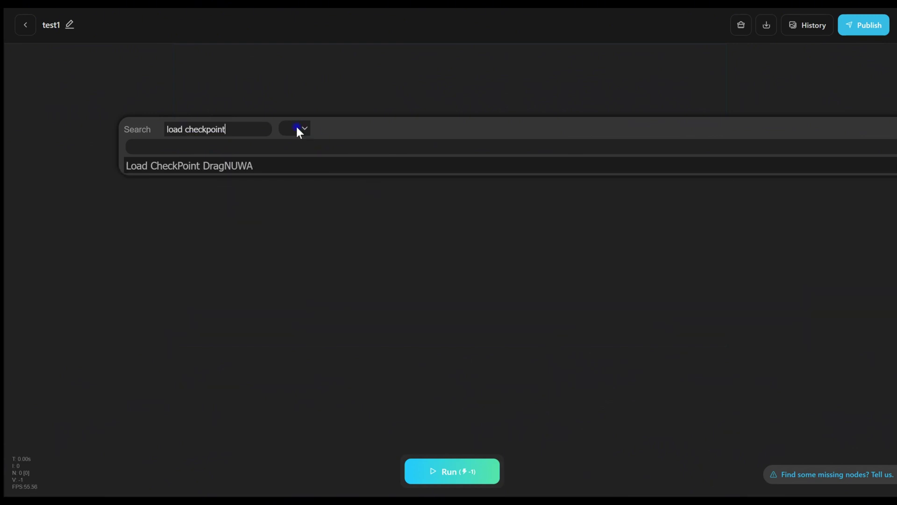
pyautogui.press('Return')
# Add a KSampler node and place it to the right of the Load Checkpoint node, leaving a gap between them.
pyautogui.doubleClick(301, 163)
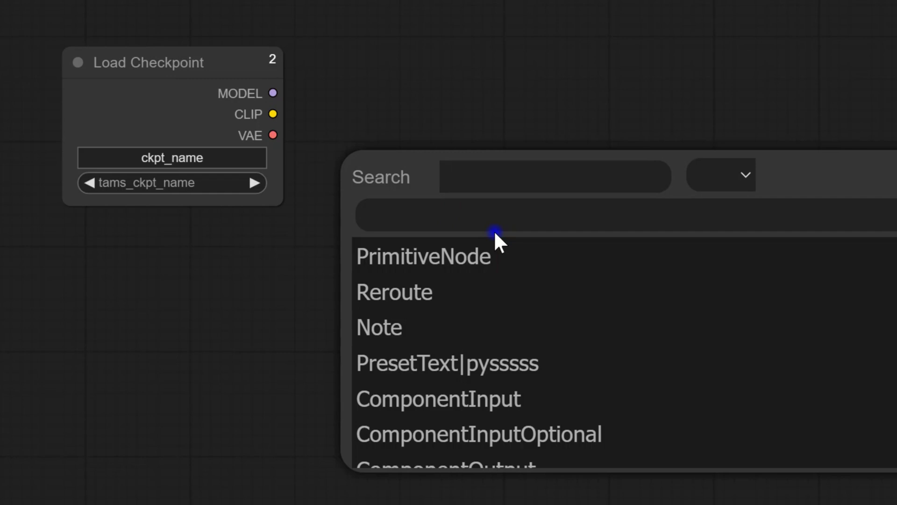
pyautogui.write('ksamp')
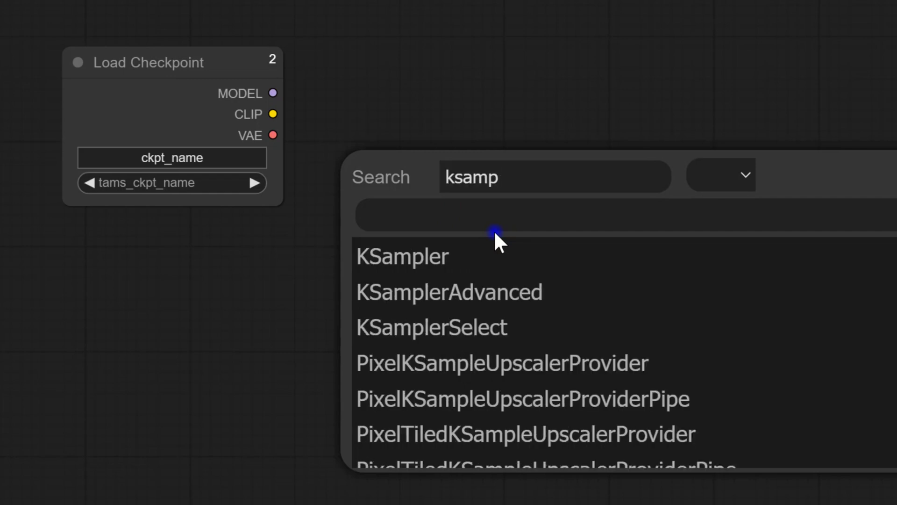
pyautogui.click(420, 258)
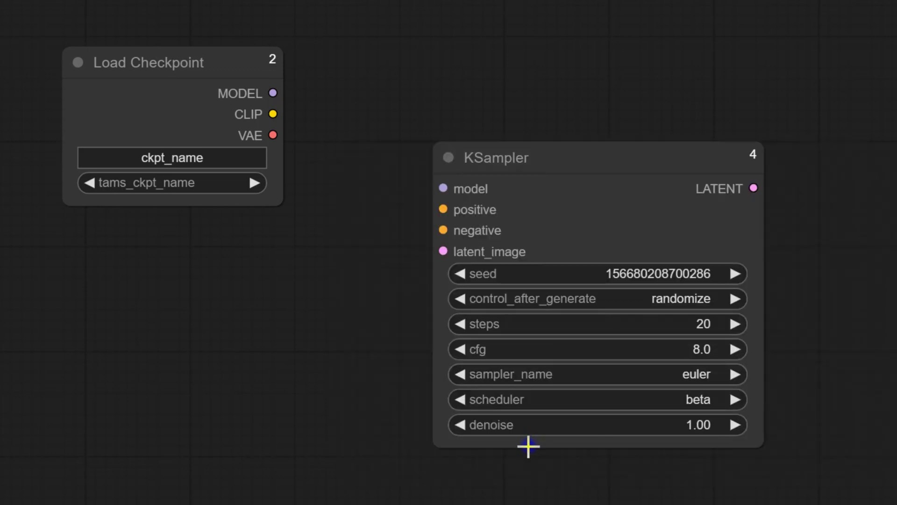
pyautogui.moveTo(531, 164); pyautogui.dragTo(731, 60)
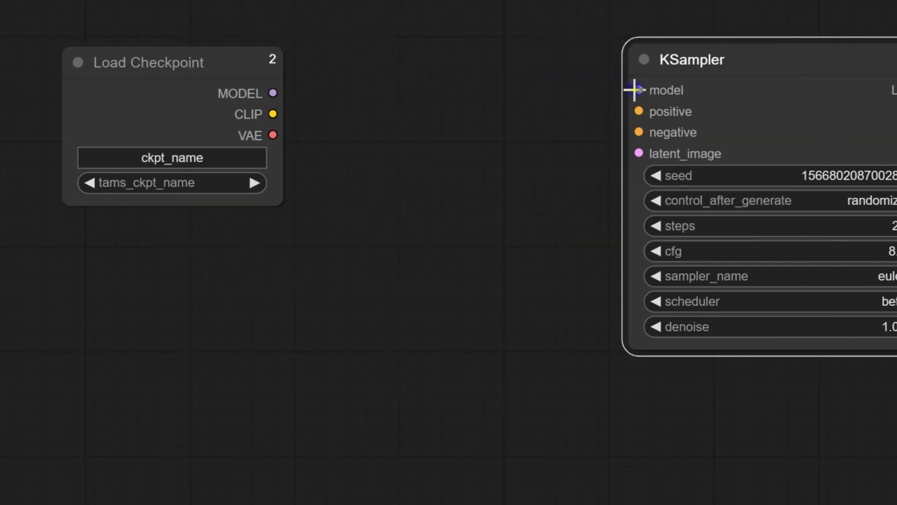
# Add a CLIP Text Encode node from the checkpoint's CLIP output and arrange it between the Load Checkpoint and KSampler nodes.
pyautogui.moveTo(273, 114); pyautogui.dragTo(453, 73)
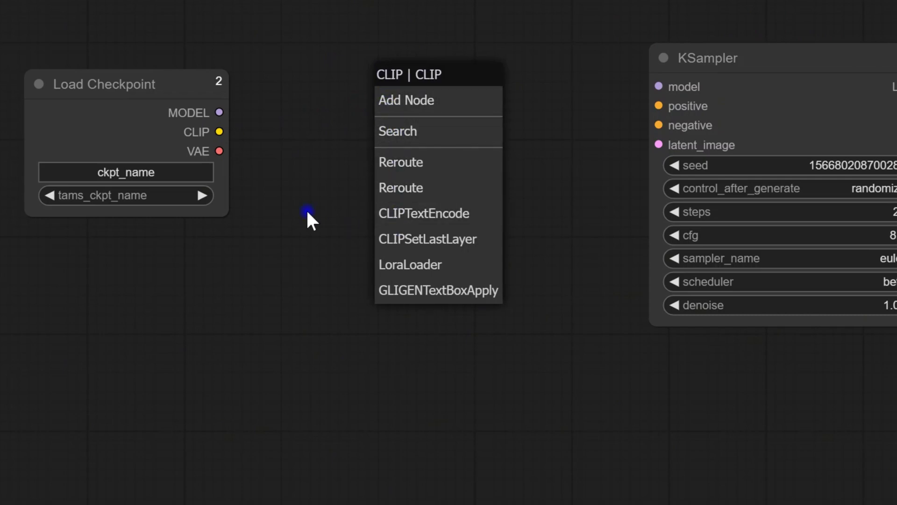
pyautogui.click(416, 219)
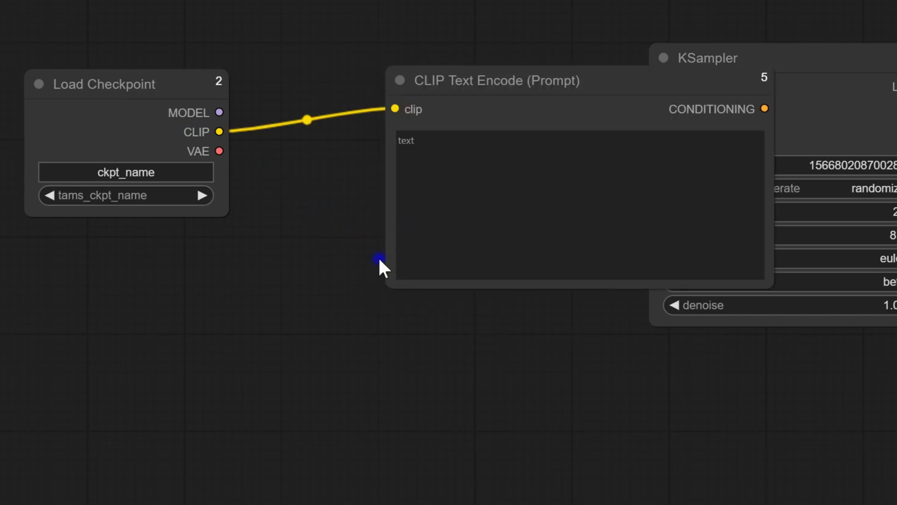
pyautogui.moveTo(511, 83); pyautogui.dragTo(374, 46)
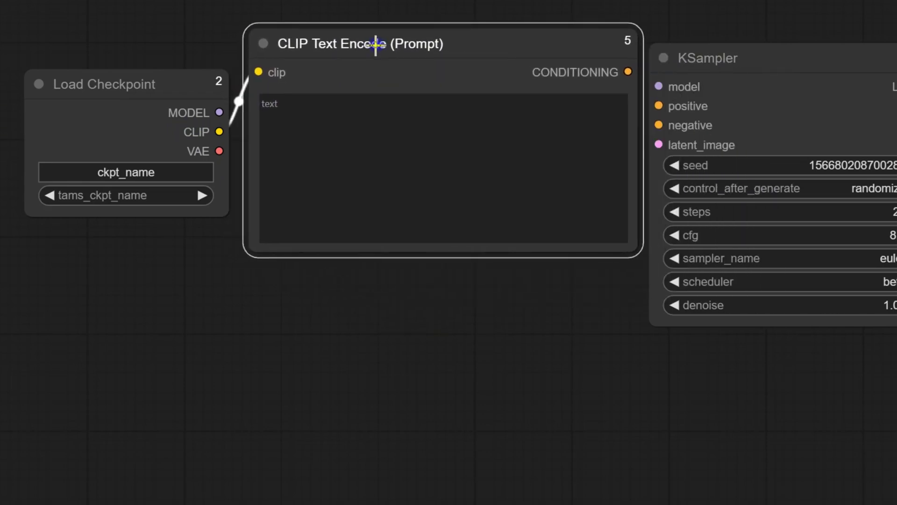
pyautogui.moveTo(773, 58); pyautogui.dragTo(798, 70)
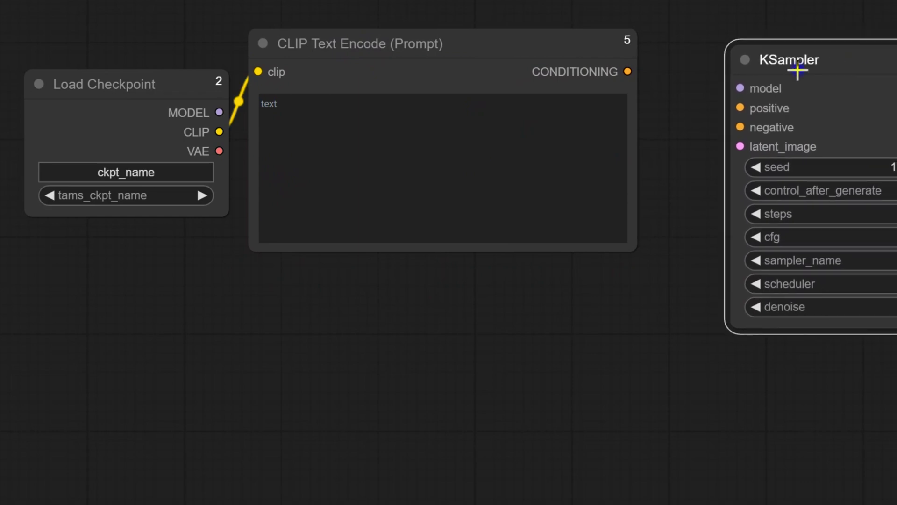
pyautogui.moveTo(431, 44); pyautogui.dragTo(465, 40)
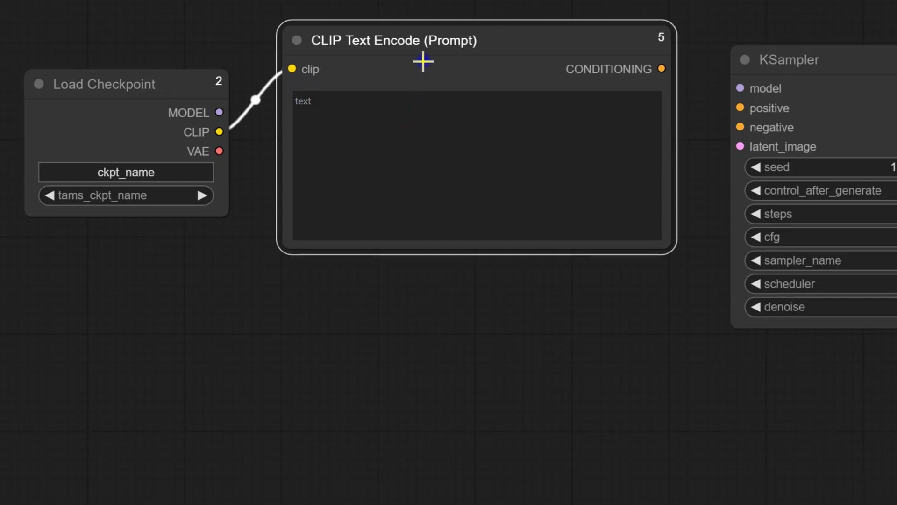
# Duplicate the CLIP Text Encode node and align the copy beneath the original.
pyautogui.click(379, 341)
pyautogui.hotkey('ctrl', 'v')
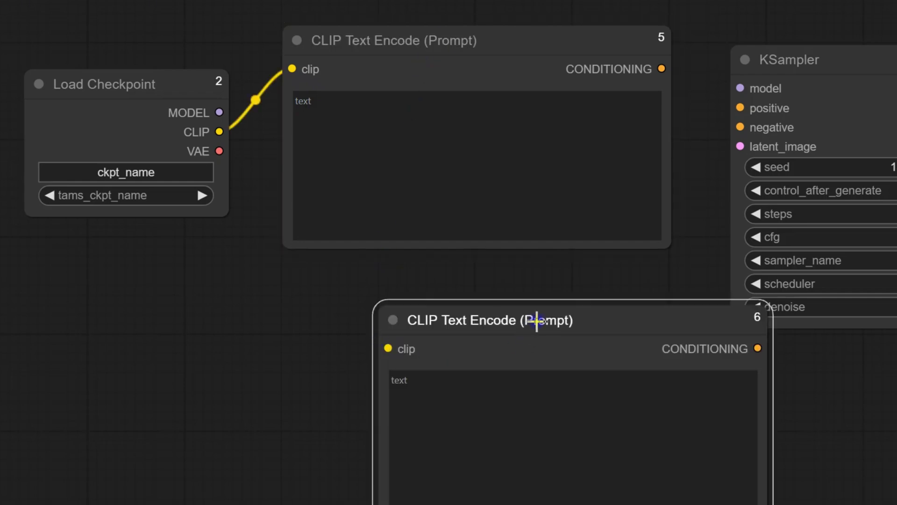
pyautogui.moveTo(536, 320); pyautogui.dragTo(438, 317)
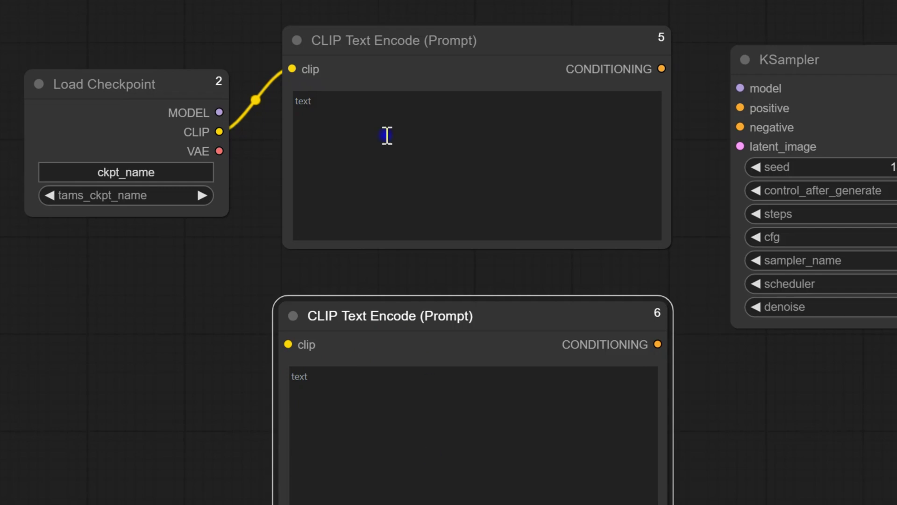
# Colour the upper CLIP Text Encode node green and the lower one red.
pyautogui.click(489, 41)
pyautogui.rightClick(492, 45)
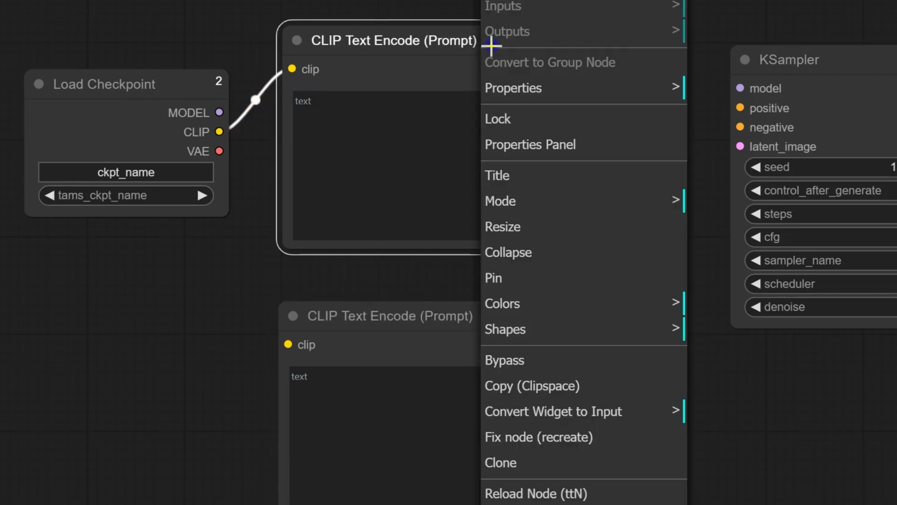
pyautogui.click(648, 310)
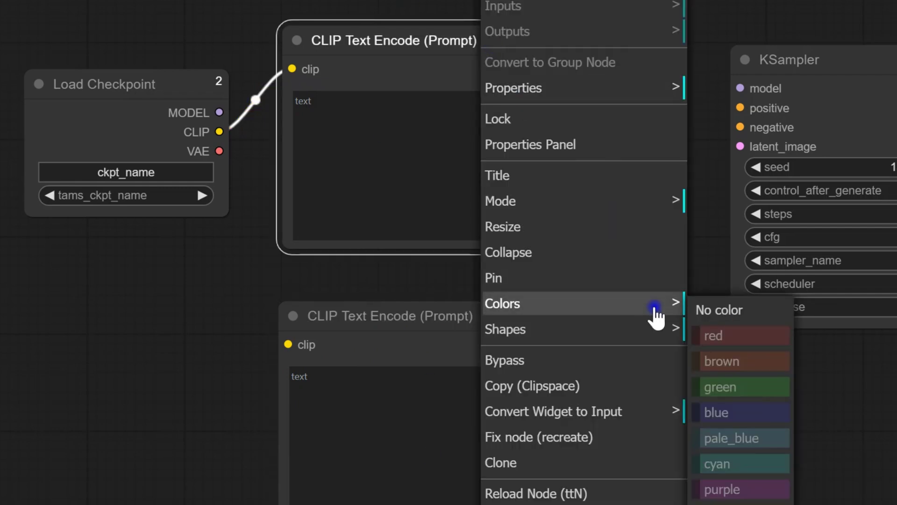
pyautogui.click(748, 384)
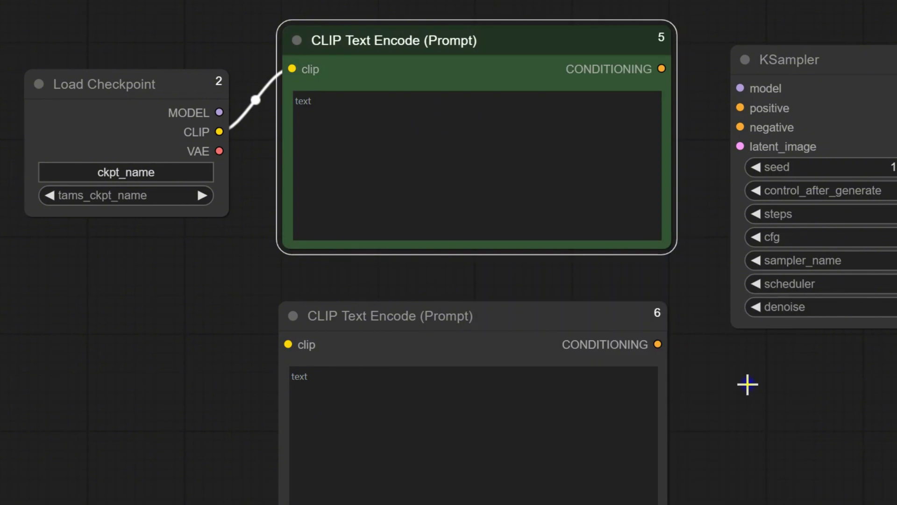
pyautogui.rightClick(538, 309)
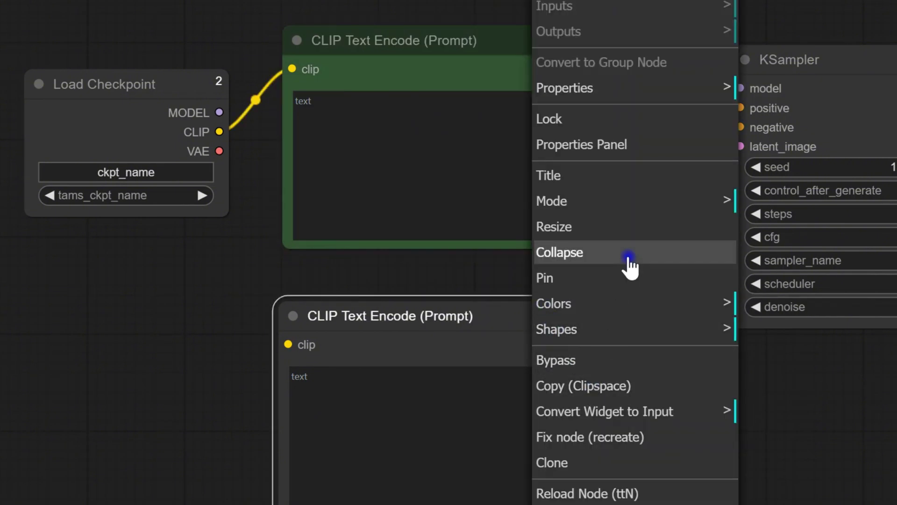
pyautogui.click(717, 304)
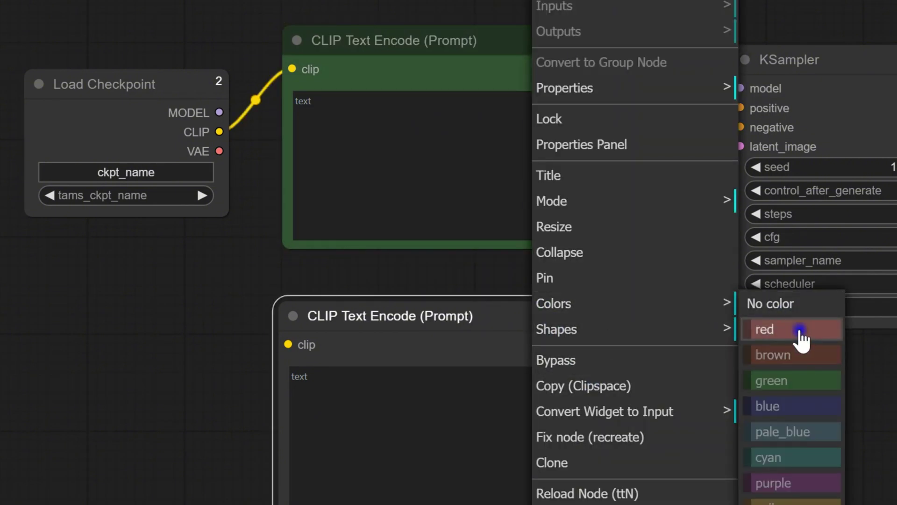
pyautogui.click(801, 330)
# Connect the green prompt node's CONDITIONING output to the KSampler's positive input and the red node's to its negative input.
pyautogui.moveTo(673, 68); pyautogui.dragTo(723, 121)
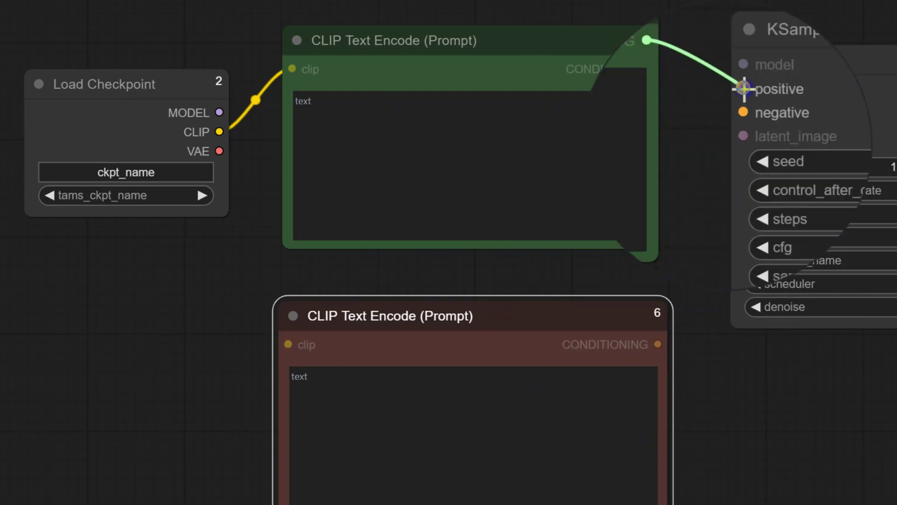
pyautogui.moveTo(741, 86); pyautogui.dragTo(743, 89)
pyautogui.moveTo(661, 344); pyautogui.dragTo(742, 112)
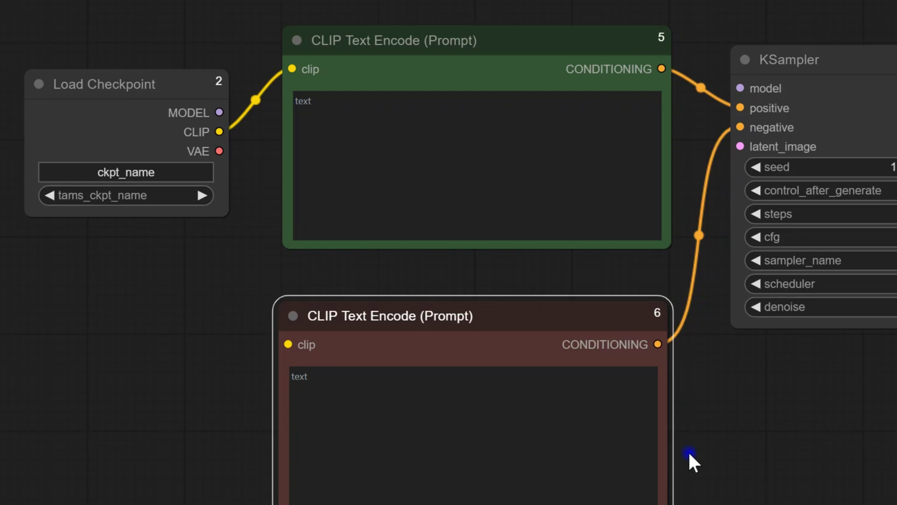
# Connect the checkpoint's MODEL output to the KSampler's model input and its CLIP output to the red prompt node.
pyautogui.moveTo(220, 113); pyautogui.dragTo(740, 88)
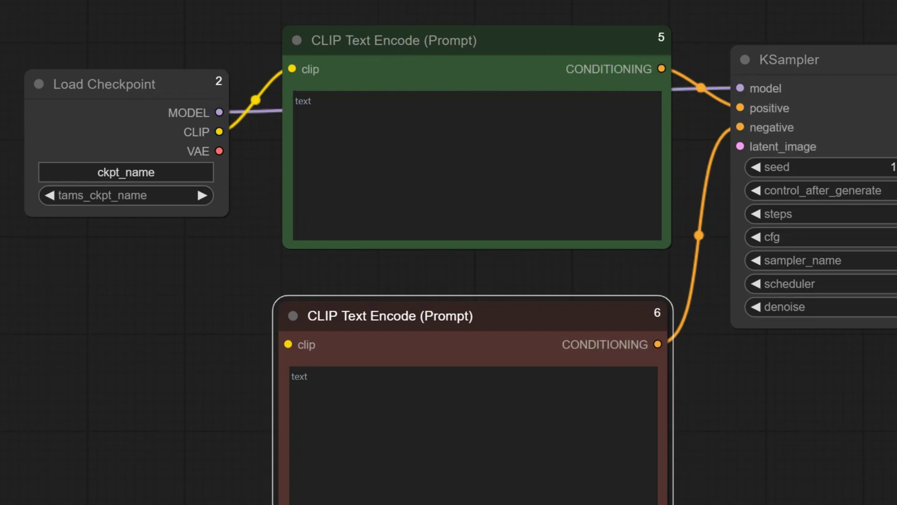
pyautogui.scroll(-2, 831, 439)
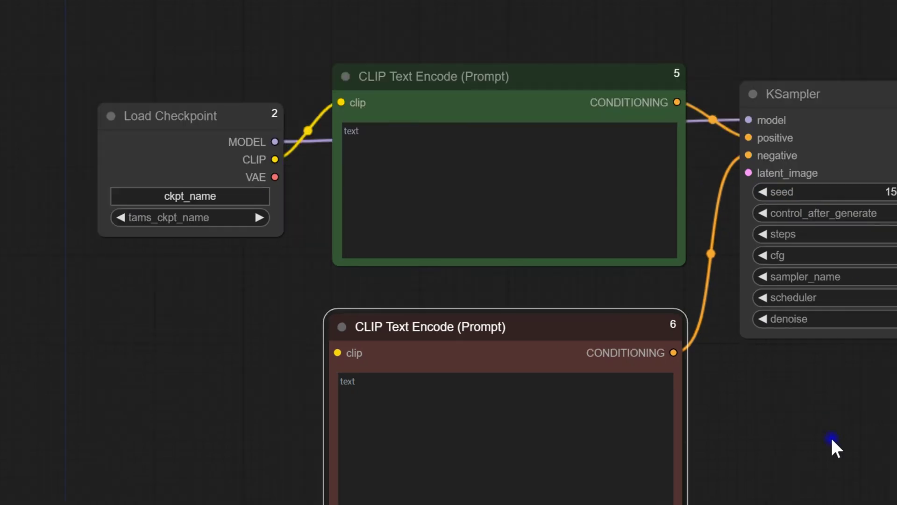
pyautogui.scroll(2, 831, 439)
pyautogui.moveTo(492, 327); pyautogui.dragTo(471, 281)
pyautogui.moveTo(219, 132); pyautogui.dragTo(292, 319)
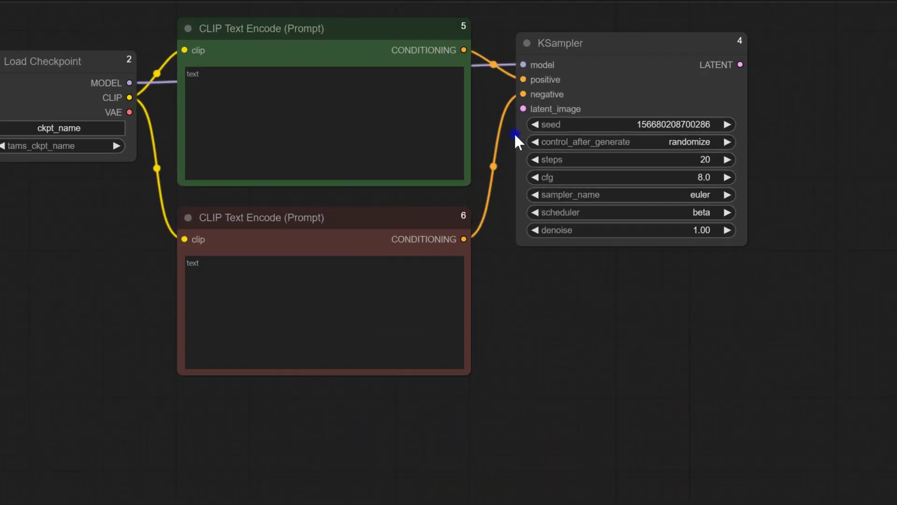
pyautogui.click(704, 242)
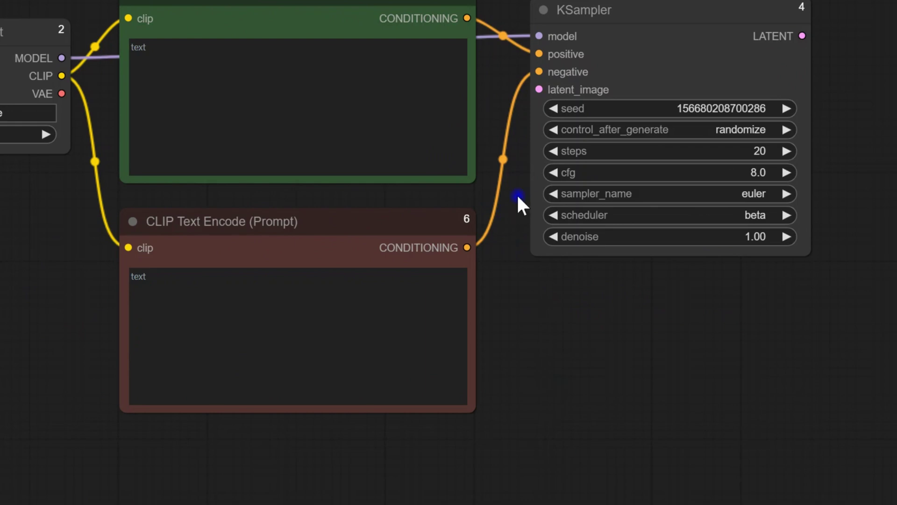
# Add an Empty Latent Image node linked to the KSampler's latent_image input and place it beneath the red prompt node.
pyautogui.moveTo(540, 89); pyautogui.dragTo(535, 504)
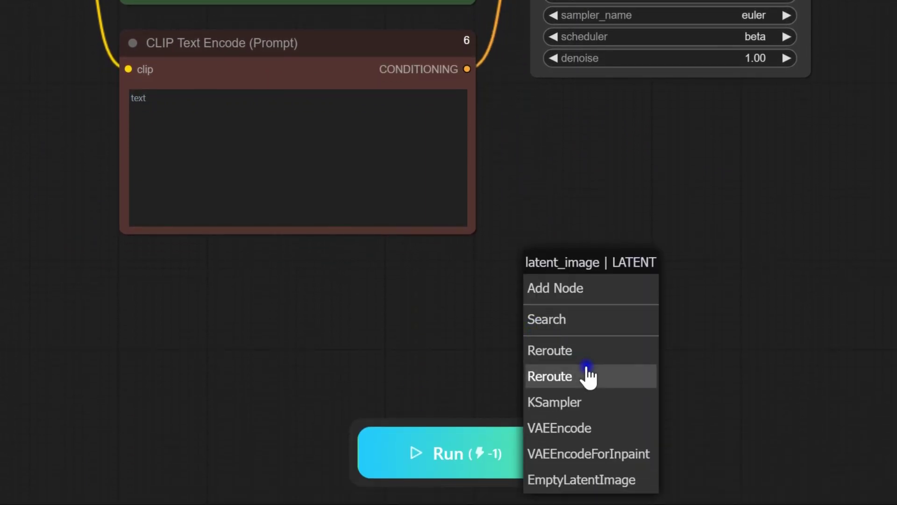
pyautogui.scroll(-3, 599, 411)
pyautogui.scroll(8, 599, 416)
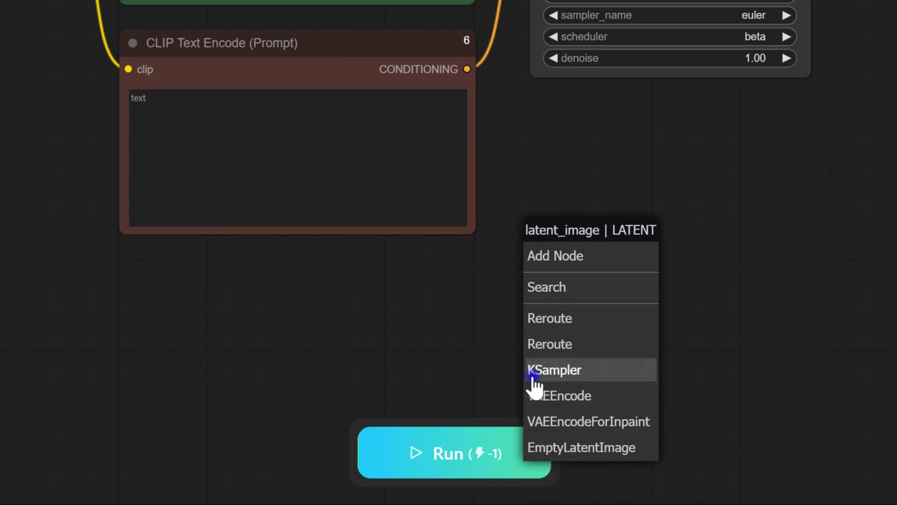
pyautogui.click(564, 447)
pyautogui.moveTo(650, 325); pyautogui.dragTo(279, 307)
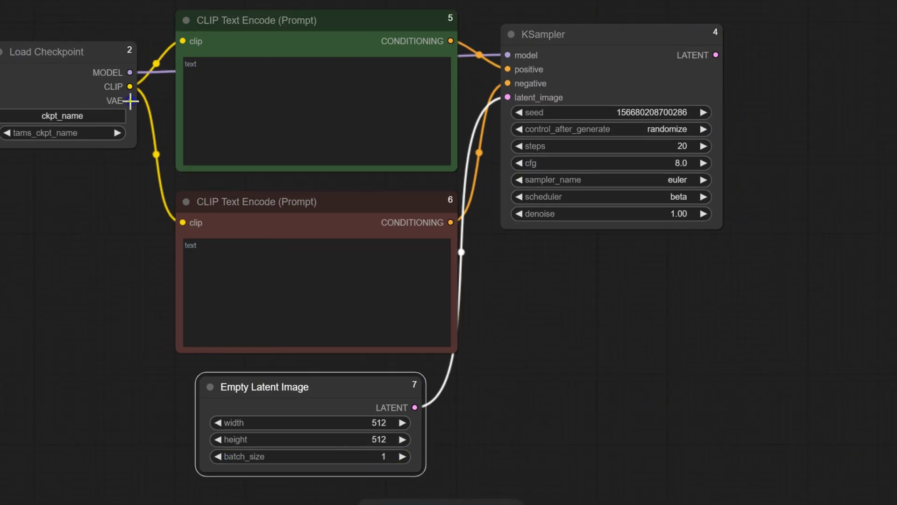
# Add a VAE Decode node from the checkpoint's VAE output beside the KSampler and connect the KSampler's LATENT output to its samples input.
pyautogui.moveTo(131, 101); pyautogui.dragTo(573, 320)
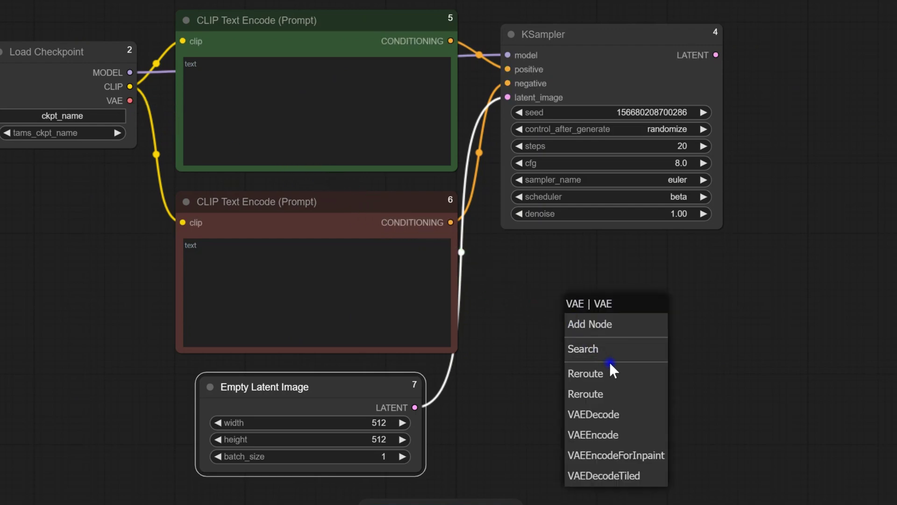
pyautogui.click(605, 413)
pyautogui.moveTo(626, 316); pyautogui.dragTo(829, 56)
pyautogui.moveTo(716, 54); pyautogui.dragTo(776, 75)
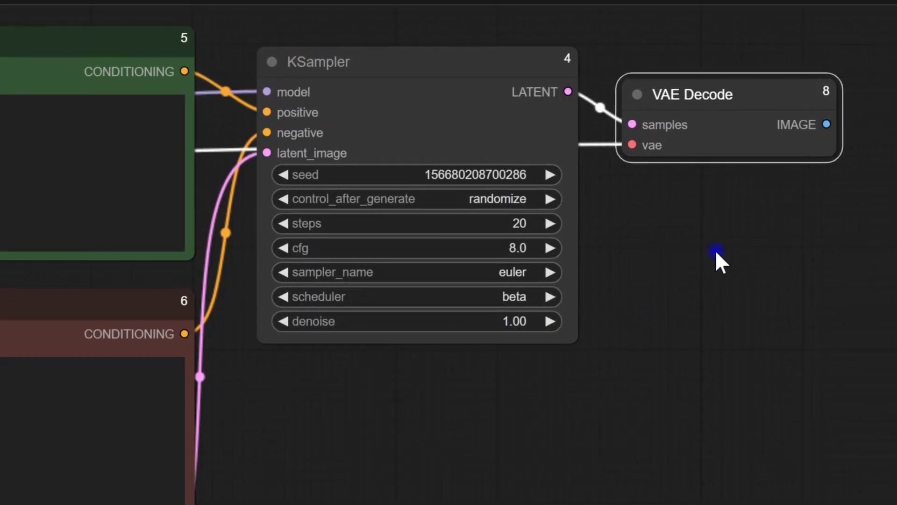
pyautogui.click(764, 248)
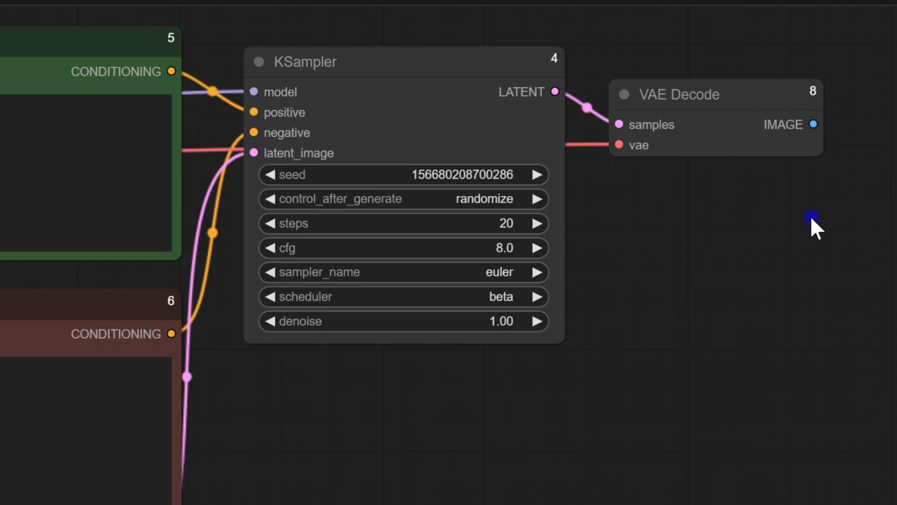
# Add a Save Image node from the VAE Decode node's IMAGE output and place it beneath VAE Decode.
pyautogui.moveTo(813, 123); pyautogui.dragTo(827, 221)
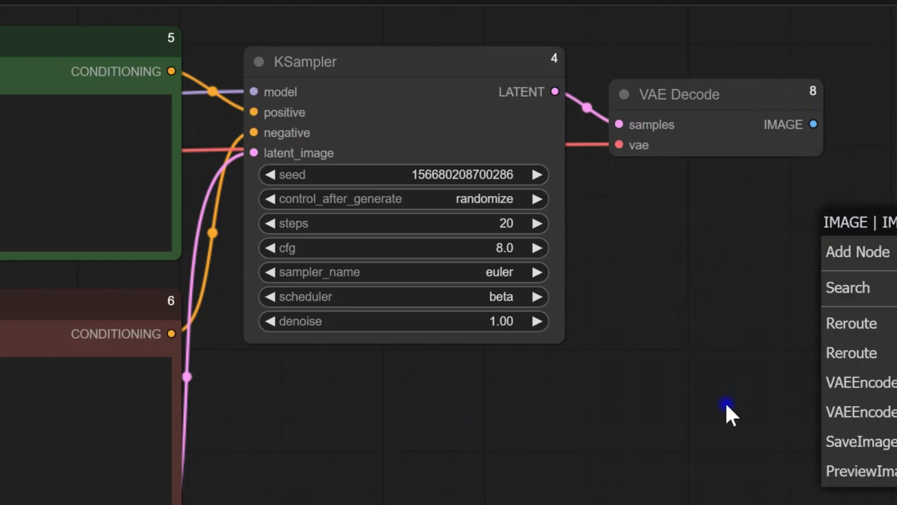
pyautogui.click(855, 441)
pyautogui.moveTo(867, 230); pyautogui.dragTo(717, 251)
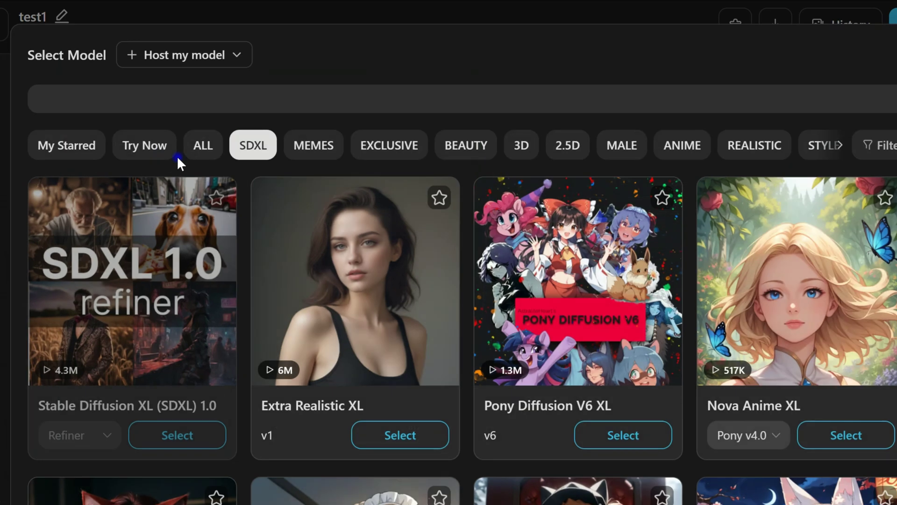
# Choose the Extra Realistic XL checkpoint and fill the green prompt node with a portrait prompt starting "1girl, solo, long hair, looking at viewer, blue eyes".
pyautogui.click(398, 433)
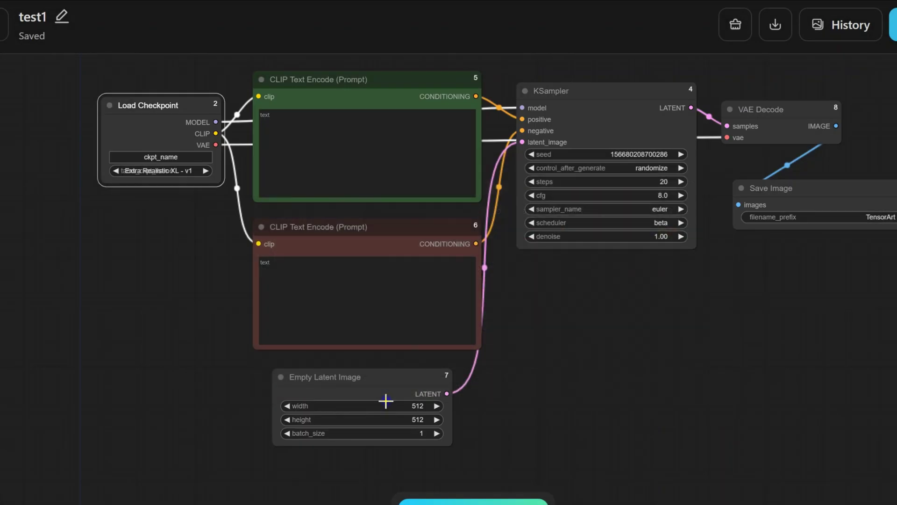
pyautogui.click(267, 116)
pyautogui.write('1girl, solo, long hair, looking at viewer, blue eyes, blonde hair, shirt, jewelry, white shirt, earrings, parted lips, collared shirt, necklace, blurry, lips, blurry background, portrait, forehead, freckles, realistic, nose')
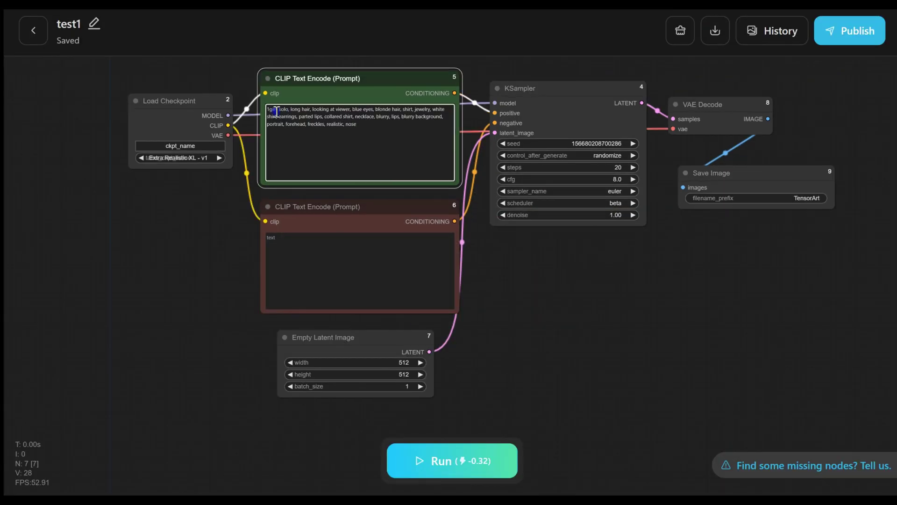
# Enter "easynegative, bad quality, low quality, ugly" as the negative prompt in the red CLIP Text Encode node.
pyautogui.click(290, 243)
pyautogui.write('easynegative, bad quality, low quality,u')
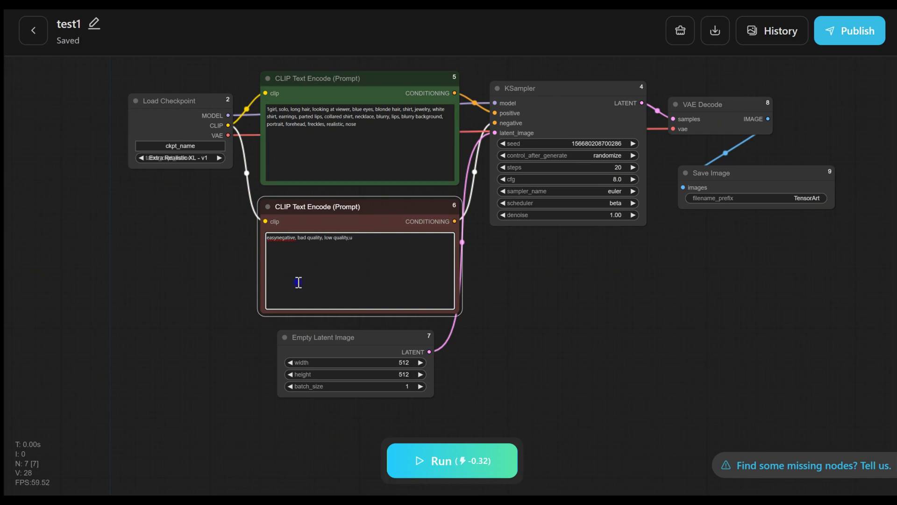
pyautogui.press('Left')
pyautogui.press('Left')
pyautogui.press('Left')
pyautogui.press('Left')
pyautogui.scroll(1, 321, 73)
pyautogui.scroll(5, 321, 73)
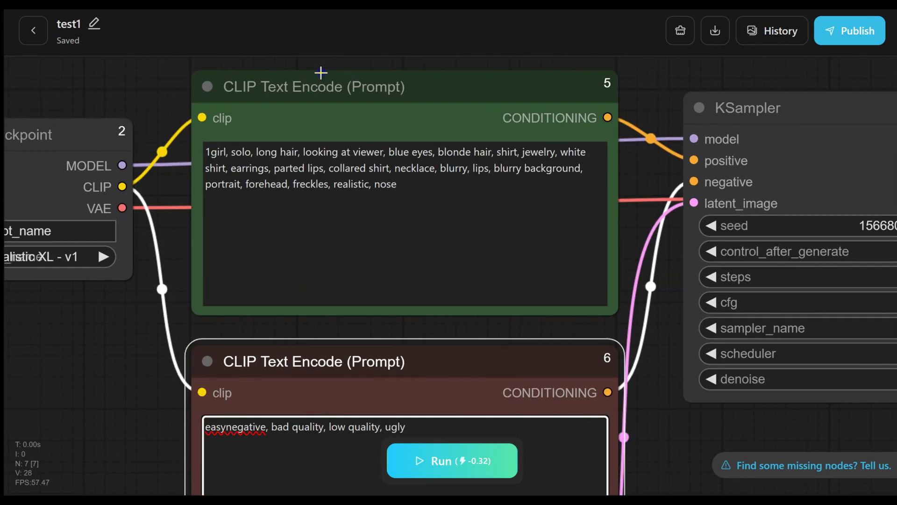
# Nudge the KSampler node upward, choose randomize for its control_after_generate and set its steps to 25.
pyautogui.moveTo(643, 349); pyautogui.dragTo(645, 218)
pyautogui.scroll(-5, 697, 313)
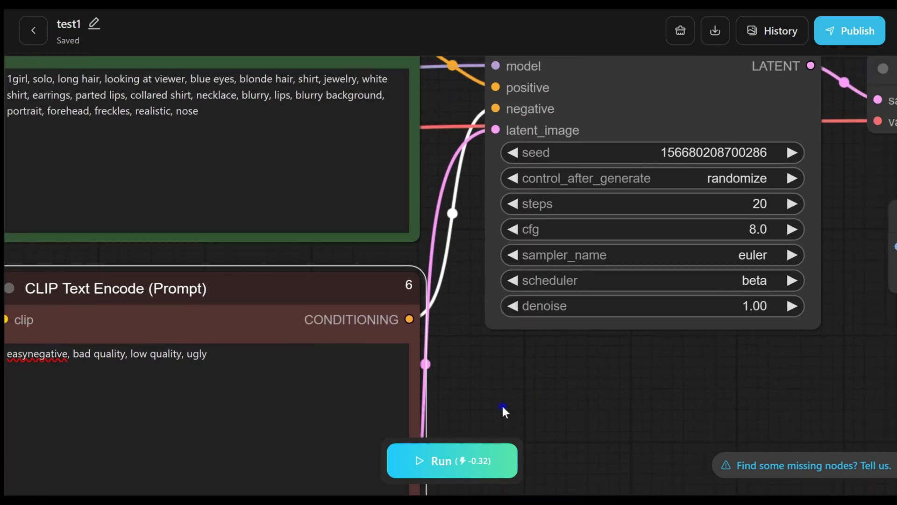
pyautogui.scroll(4, 501, 404)
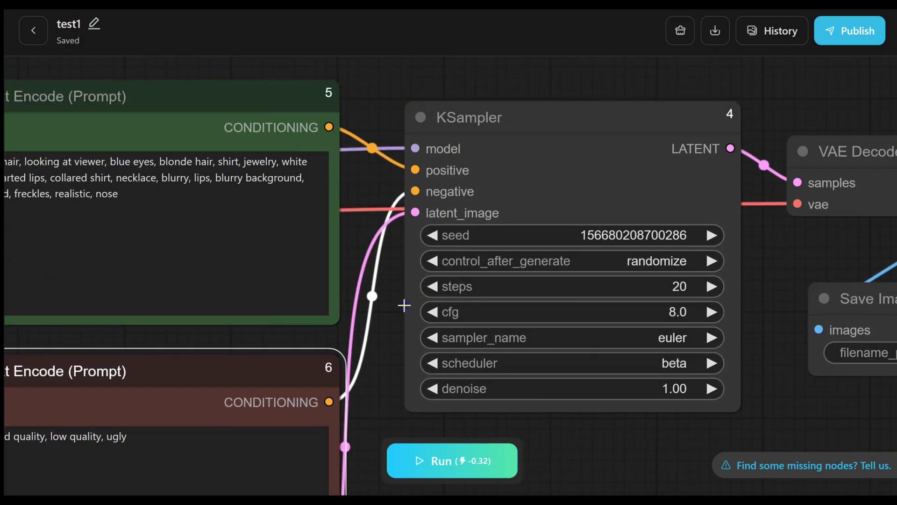
pyautogui.moveTo(404, 307)
pyautogui.mouseDown()
pyautogui.moveTo(392, 281)
pyautogui.moveTo(399, 291)
pyautogui.mouseUp()
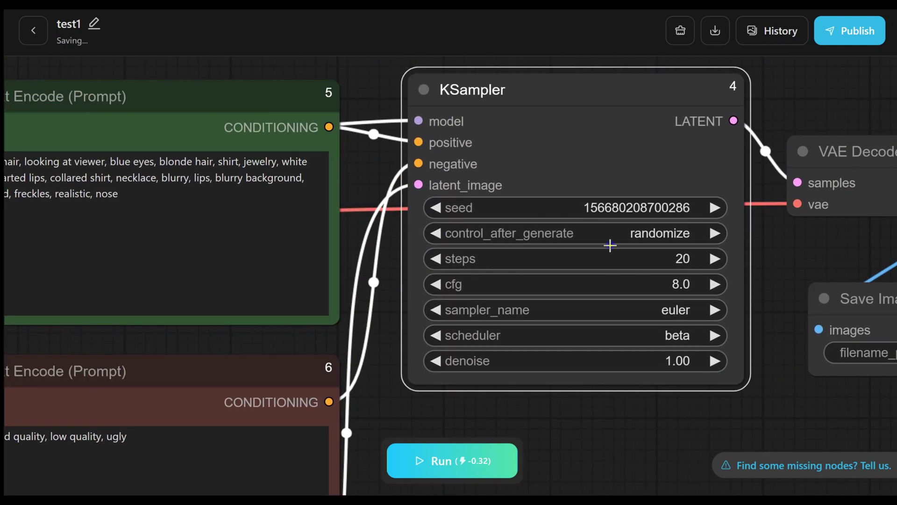
pyautogui.click(697, 236)
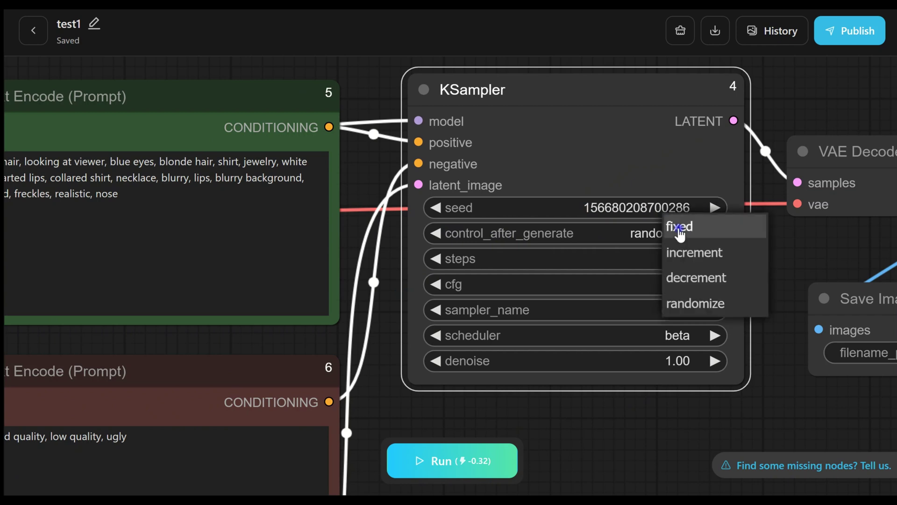
pyautogui.click(627, 235)
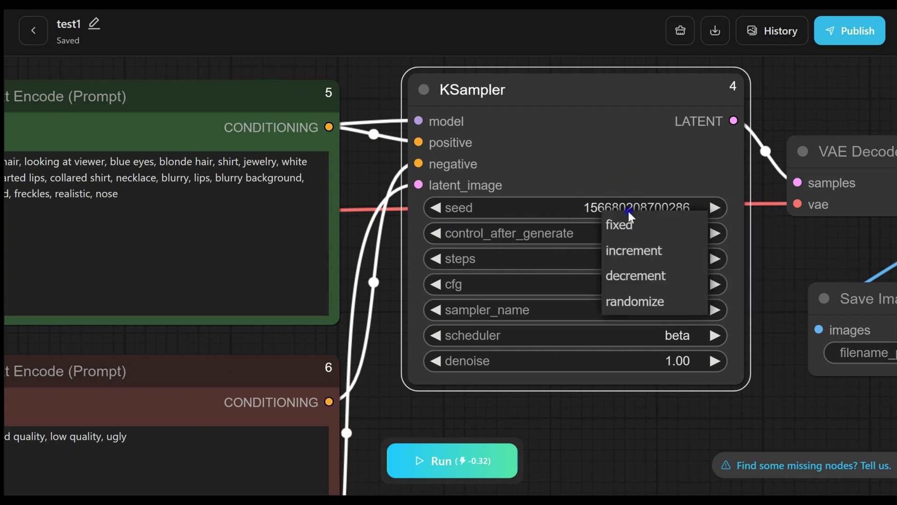
pyautogui.click(621, 301)
pyautogui.click(687, 261)
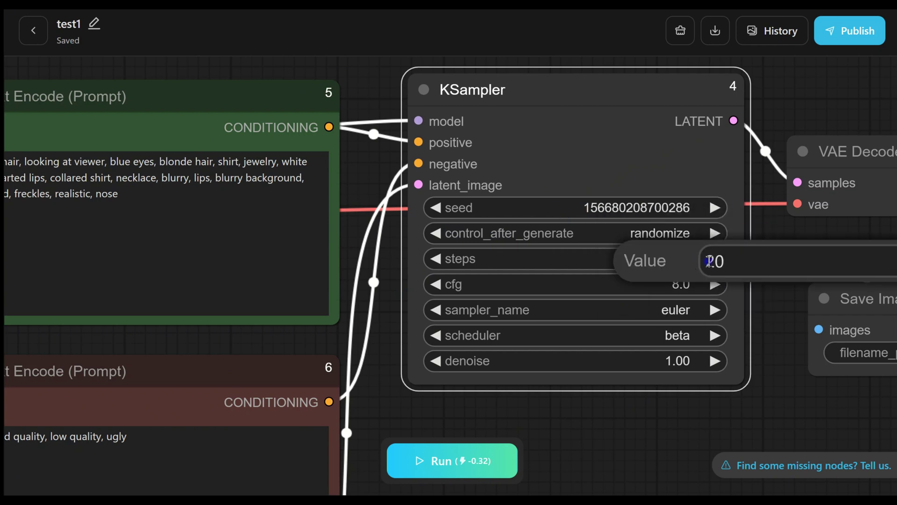
pyautogui.moveTo(732, 267); pyautogui.dragTo(707, 262)
pyautogui.write('25')
pyautogui.press('Return')
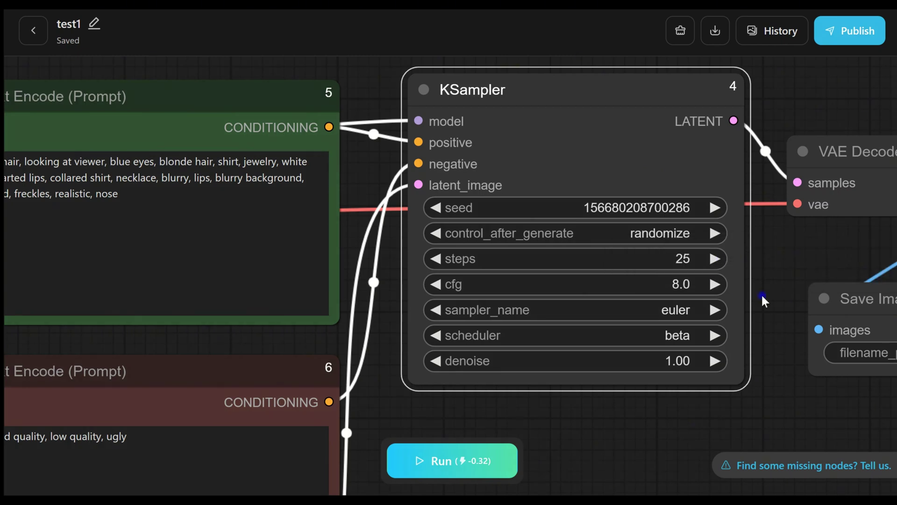
# Set the KSampler's sampler_name to dpmpp_2m and its scheduler to karras.
pyautogui.moveTo(765, 296); pyautogui.dragTo(571, 283)
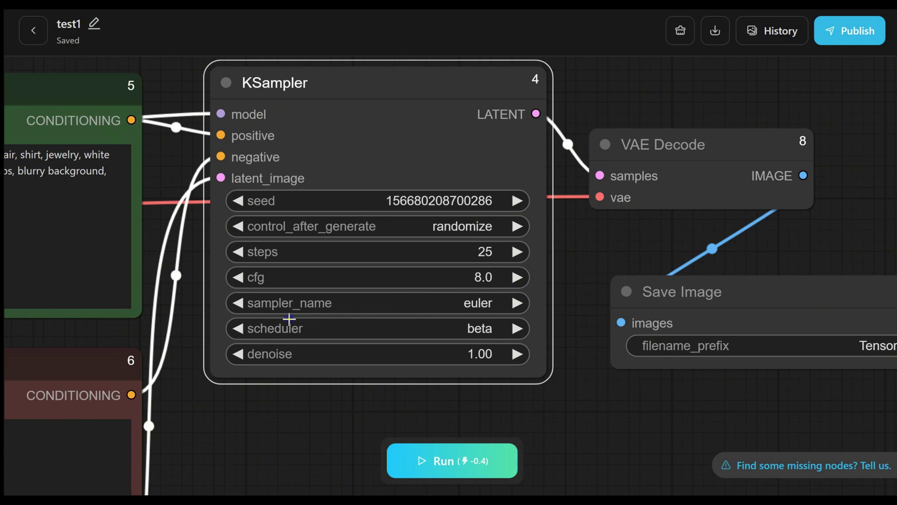
pyautogui.click(517, 303)
pyautogui.click(490, 306)
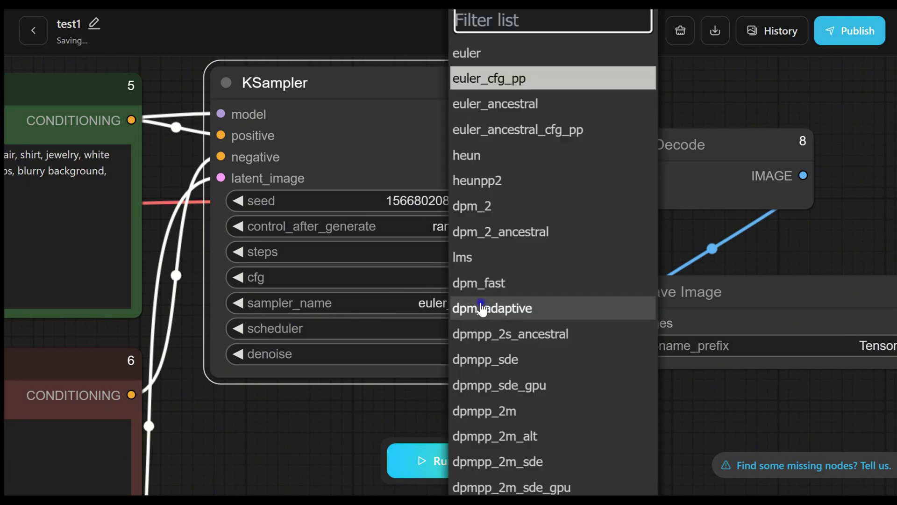
pyautogui.scroll(-3, 514, 411)
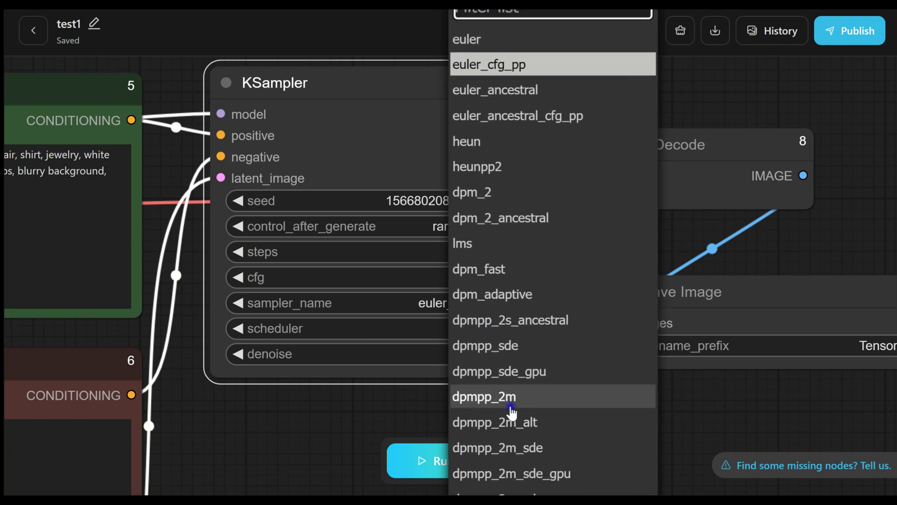
pyautogui.scroll(2, 510, 411)
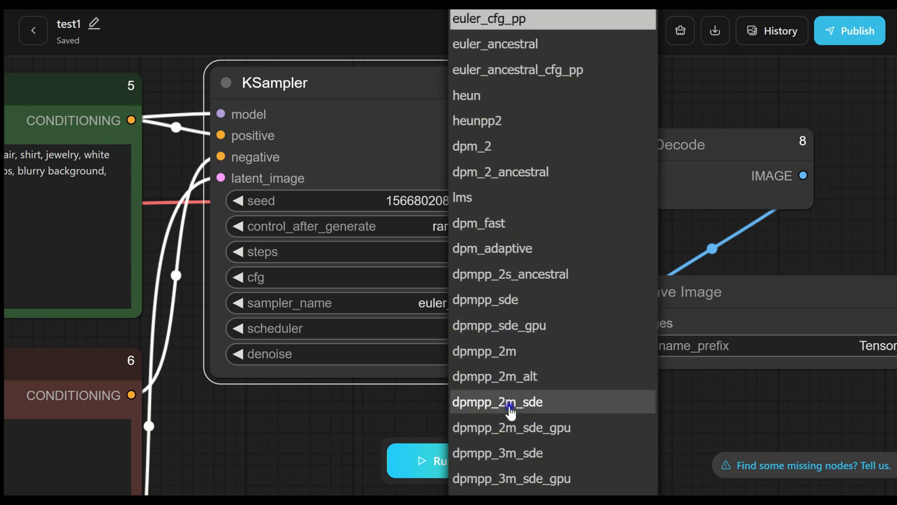
pyautogui.click(494, 356)
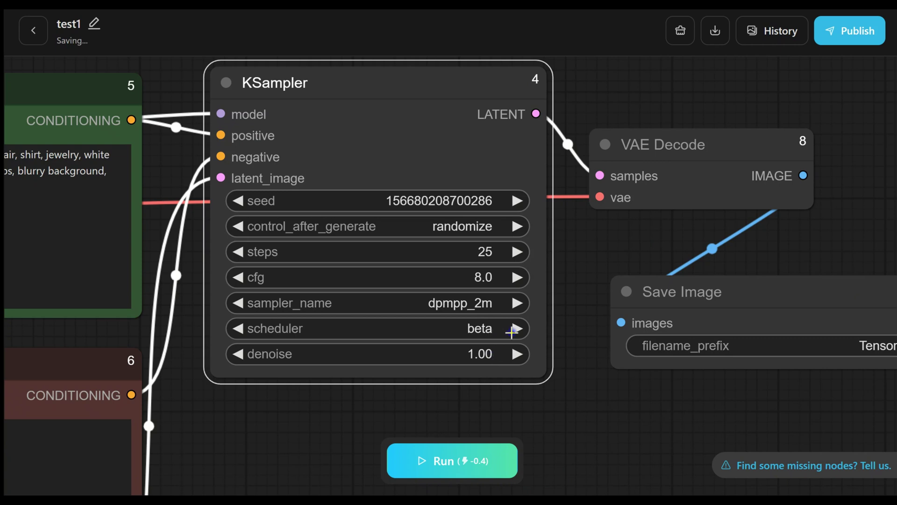
pyautogui.click(513, 331)
pyautogui.click(471, 330)
pyautogui.click(480, 432)
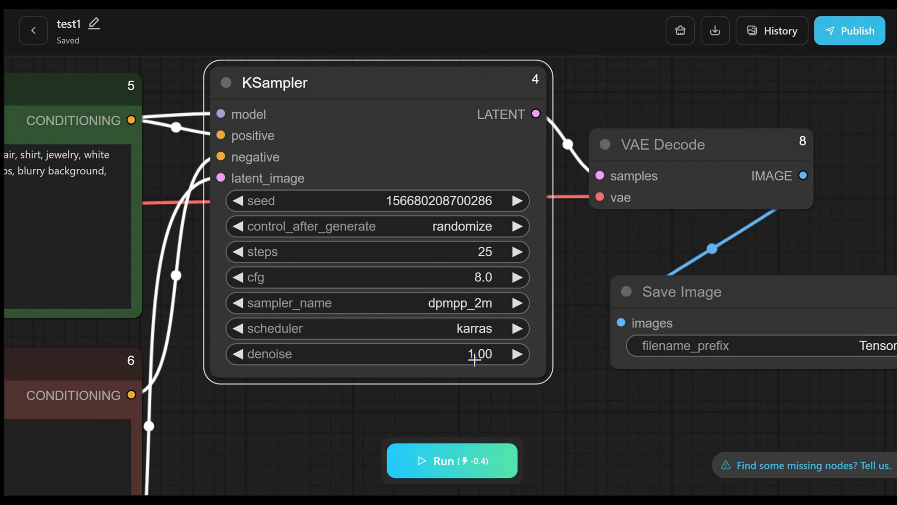
# Run the workflow and open the generated image from the history.
pyautogui.moveTo(587, 409); pyautogui.dragTo(481, 397)
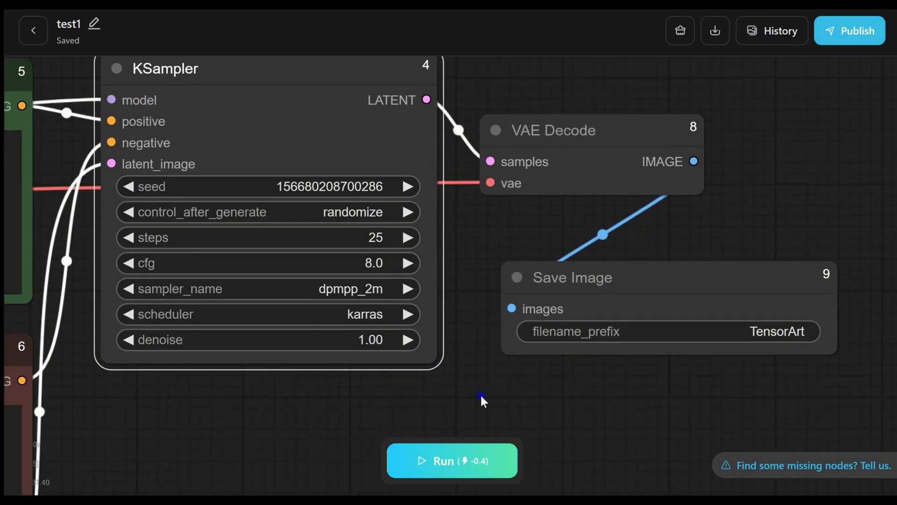
pyautogui.scroll(-10, 480, 393)
pyautogui.hscroll(-10, 480, 394)
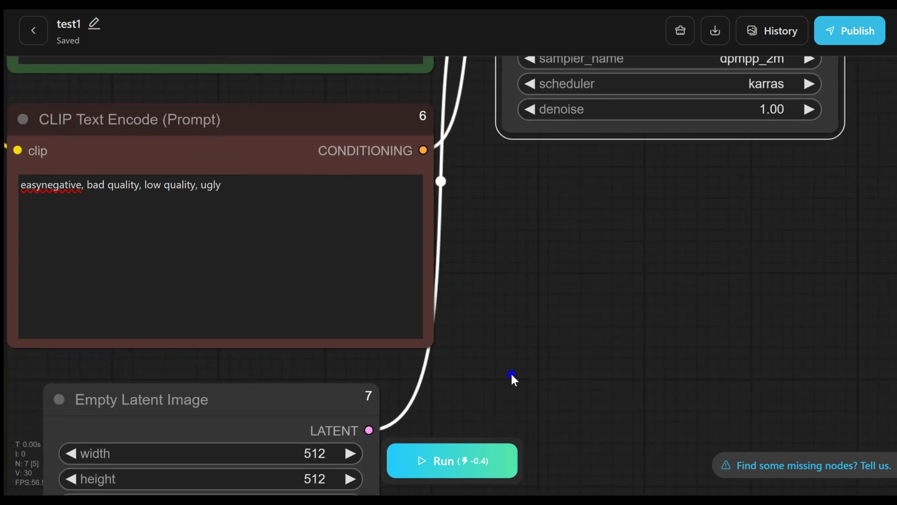
pyautogui.click(477, 463)
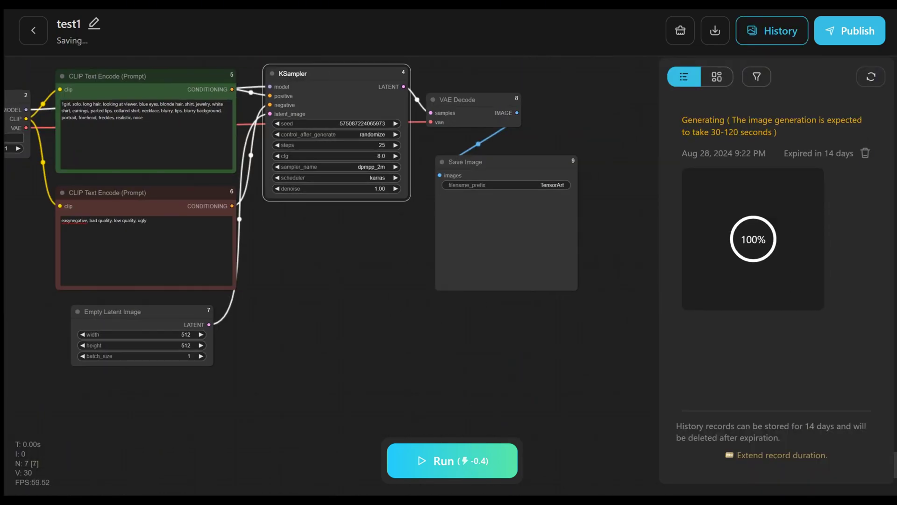
pyautogui.click(748, 274)
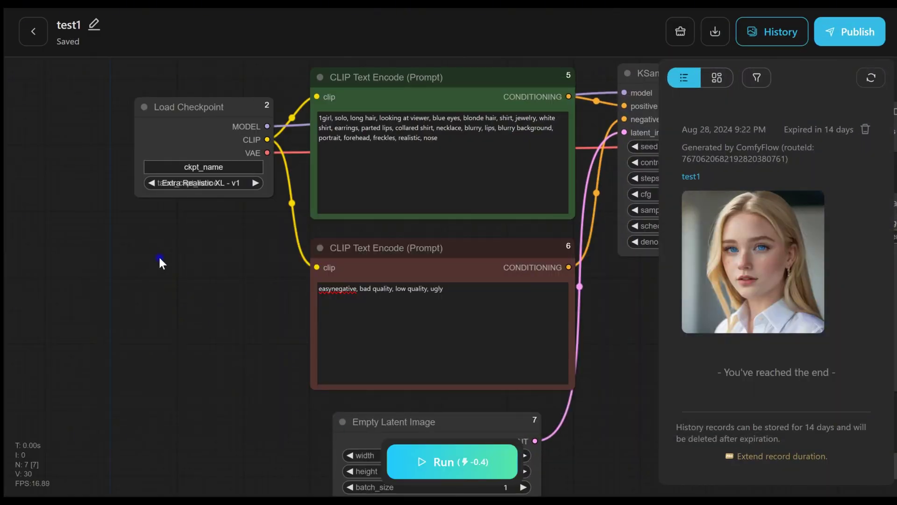
# Search the nodes for "lora", add a LoraLoader node and place it beneath the Load Checkpoint node.
pyautogui.doubleClick(159, 258)
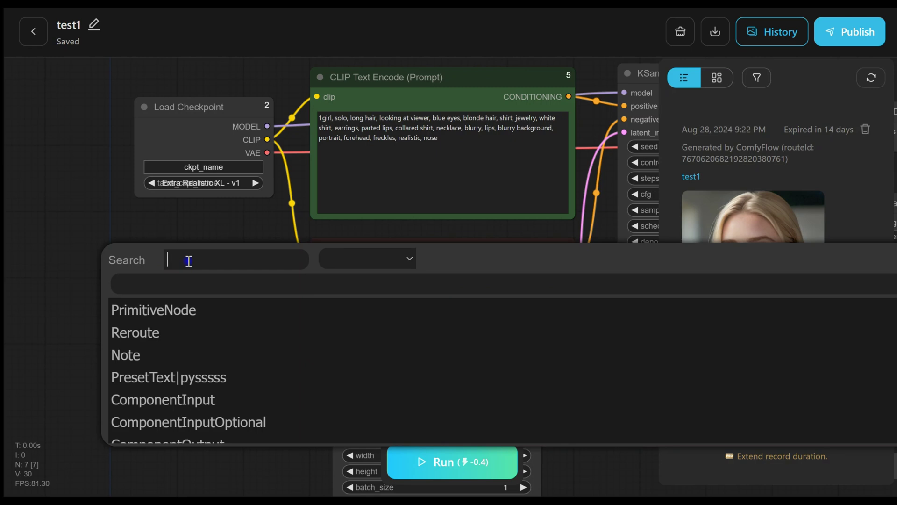
pyautogui.write('lora')
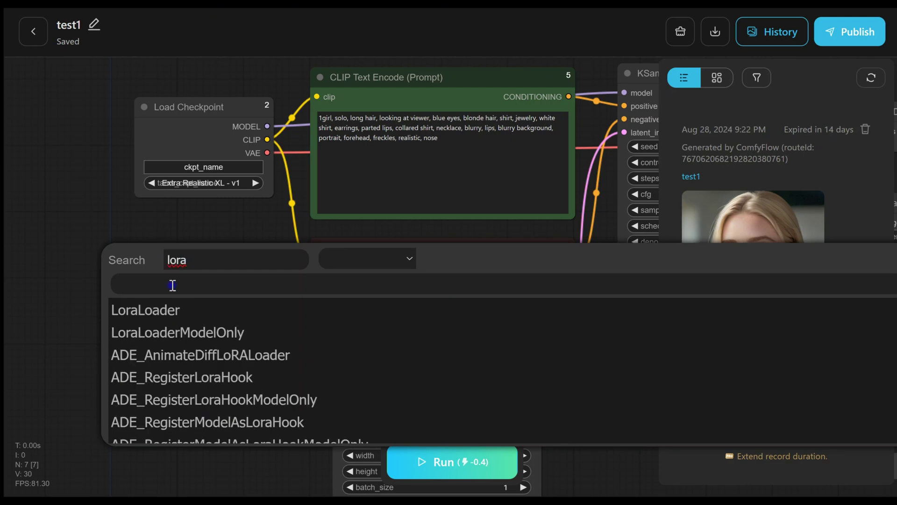
pyautogui.click(154, 309)
pyautogui.moveTo(229, 251); pyautogui.dragTo(201, 242)
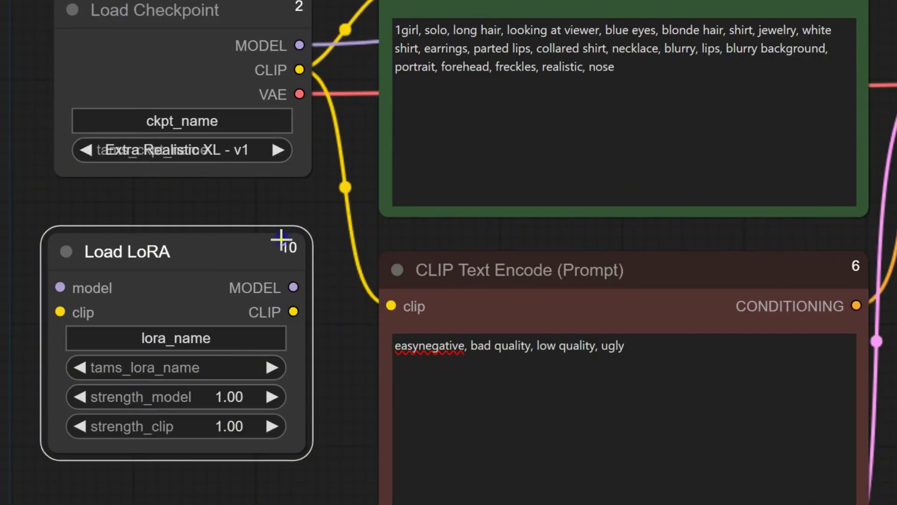
# Delete the checkpoint's CLIP links to both prompt nodes and connect its CLIP output to the Load LoRA node's clip input.
pyautogui.click(345, 187)
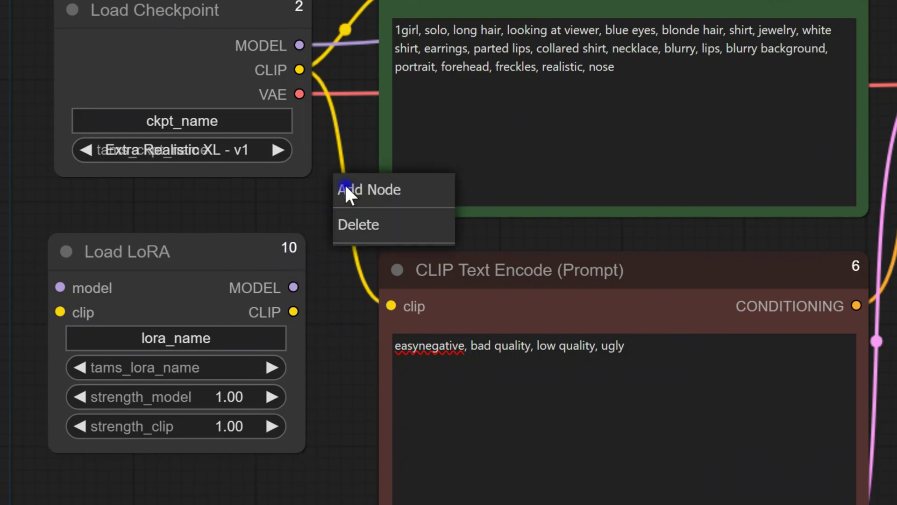
pyautogui.click(355, 223)
pyautogui.click(344, 30)
pyautogui.click(356, 71)
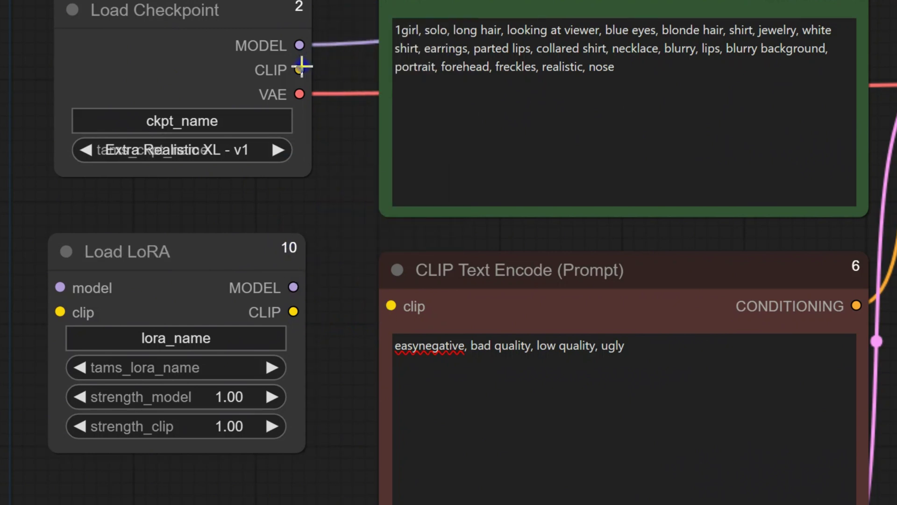
pyautogui.moveTo(299, 69); pyautogui.dragTo(59, 312)
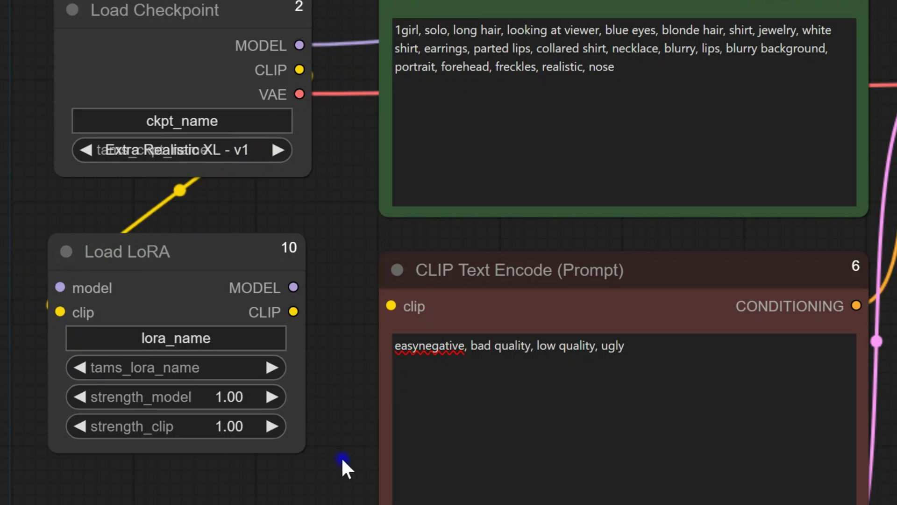
# Connect the Load LoRA node's CLIP output to both prompt nodes and route the checkpoint's MODEL through it to the KSampler.
pyautogui.moveTo(293, 311); pyautogui.dragTo(391, 307)
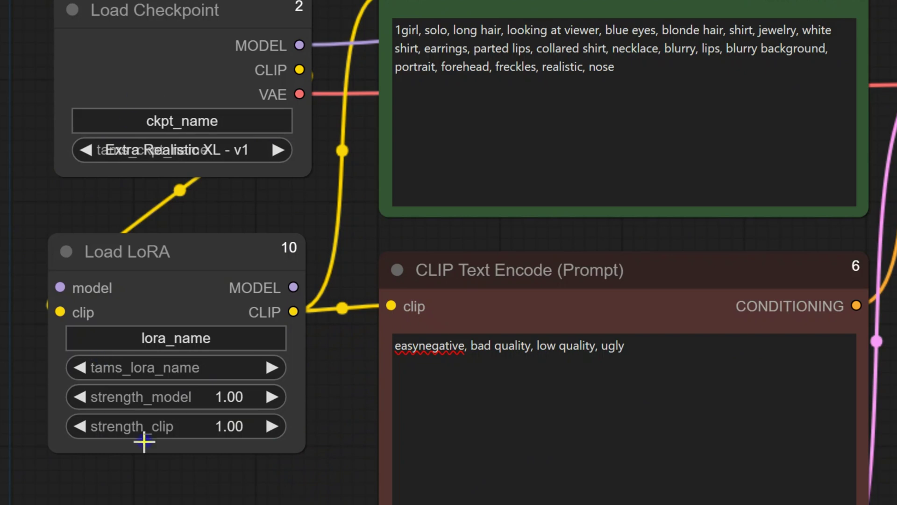
pyautogui.scroll(-2, 210, 496)
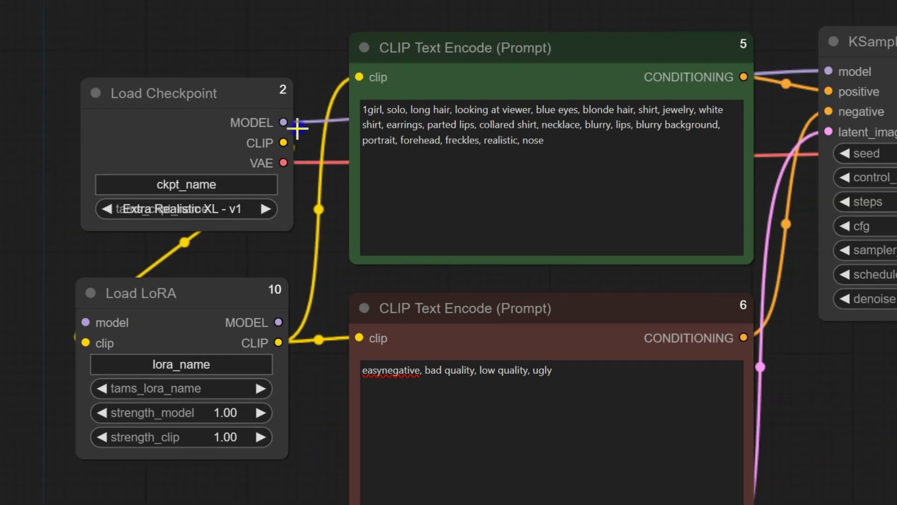
pyautogui.moveTo(285, 122); pyautogui.dragTo(85, 322)
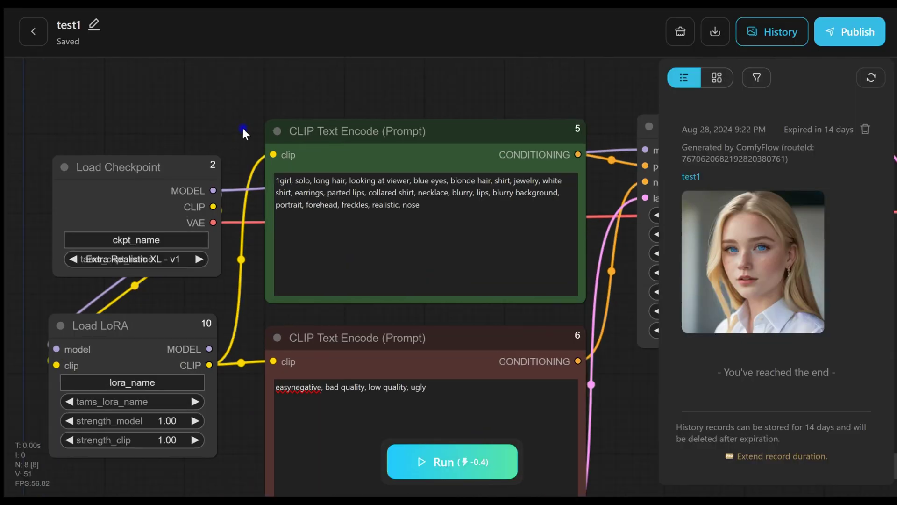
pyautogui.moveTo(484, 71); pyautogui.dragTo(484, 222)
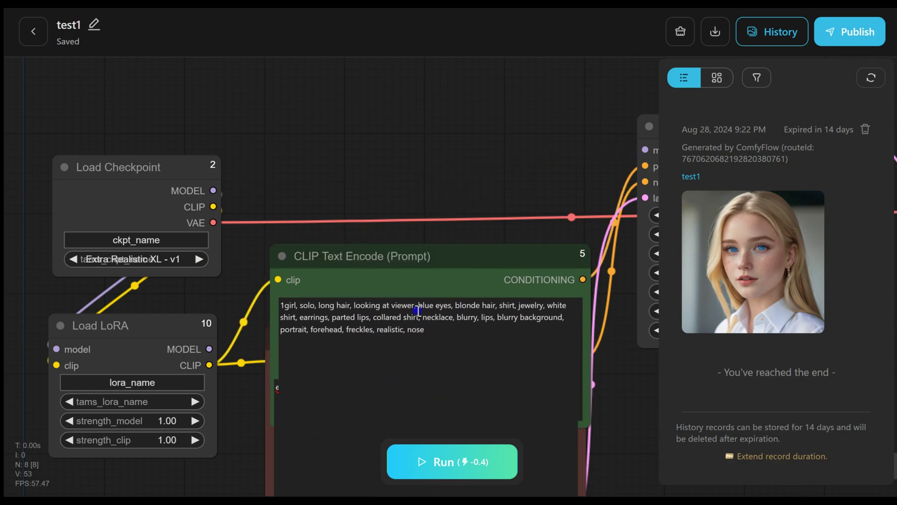
pyautogui.moveTo(372, 270); pyautogui.dragTo(363, 122)
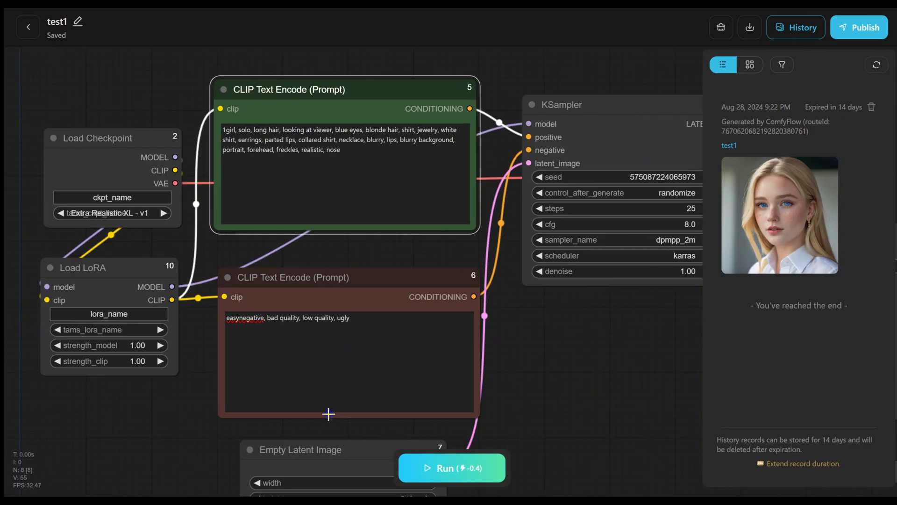
# Choose the Add More Details DiT V1 model as the Load LoRA node's LoRA, keeping strength_model at 1.00.
pyautogui.scroll(3, 98, 297)
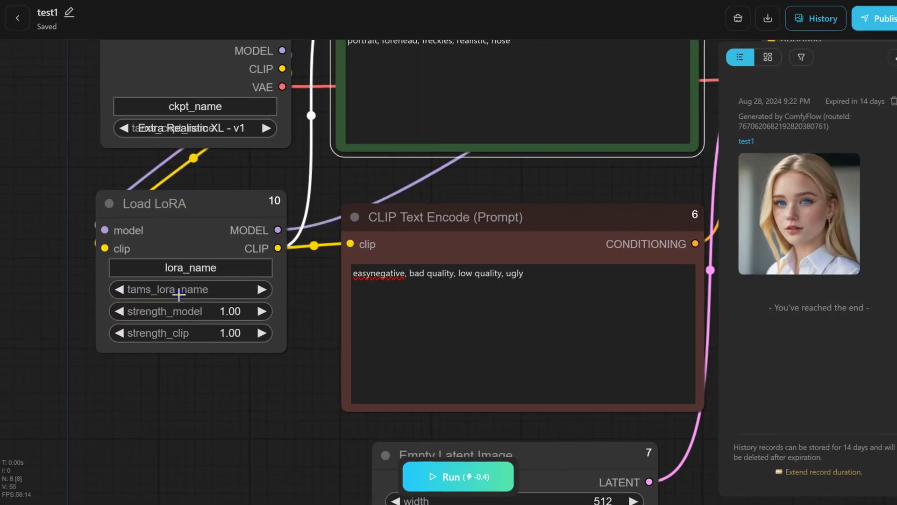
pyautogui.click(182, 292)
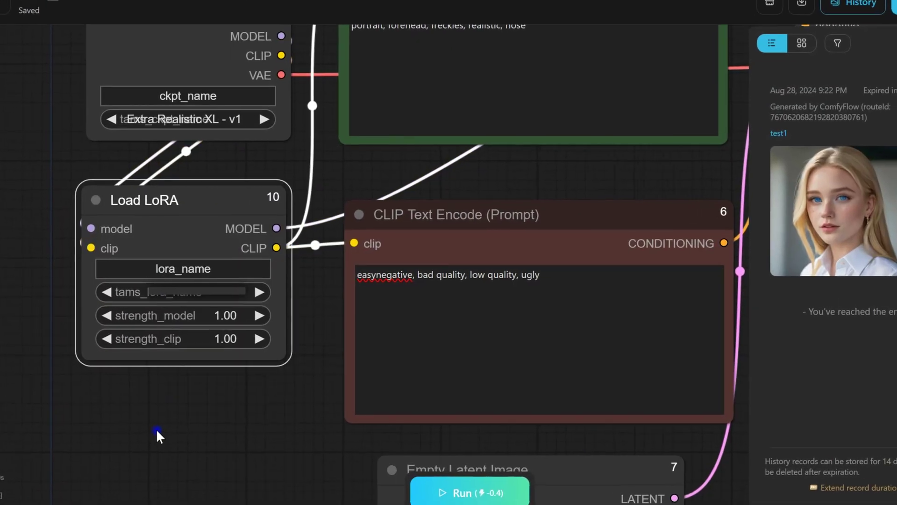
pyautogui.click(171, 411)
pyautogui.click(137, 270)
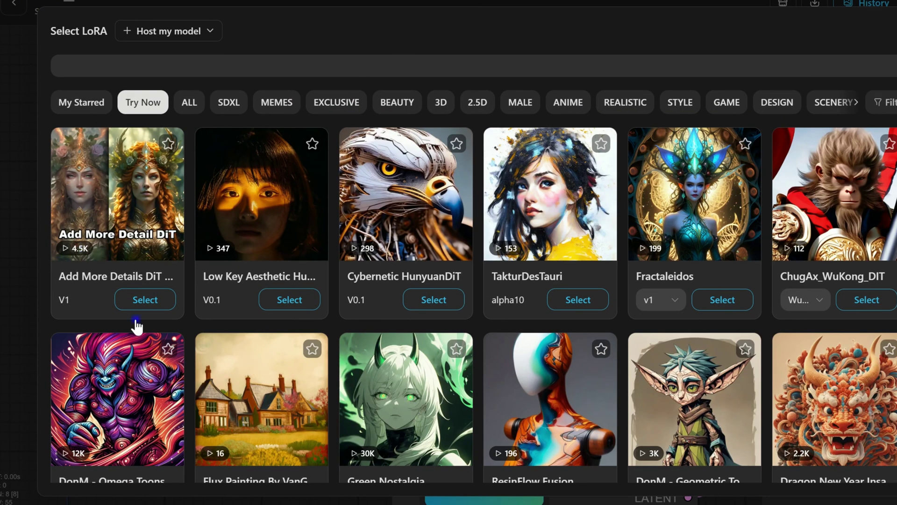
pyautogui.click(140, 296)
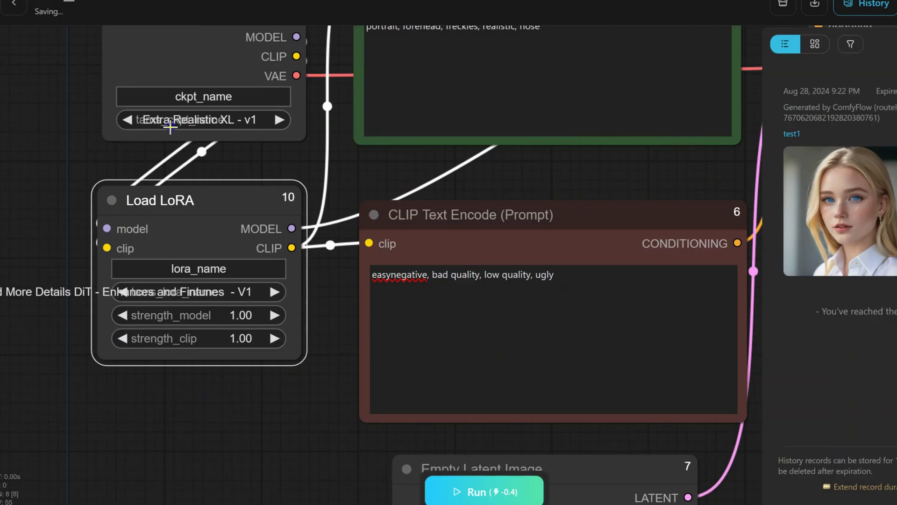
pyautogui.click(275, 315)
pyautogui.click(274, 315)
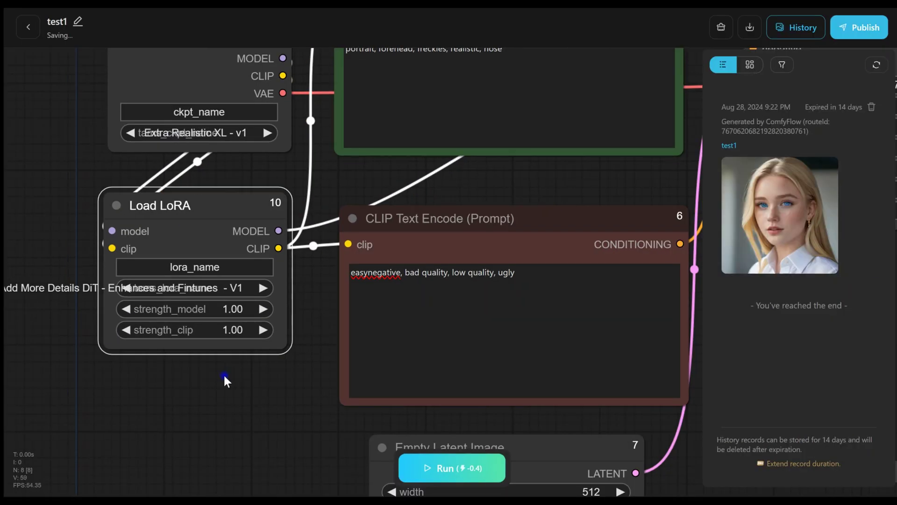
# Run the workflow with the Load LoRA node included.
pyautogui.scroll(-2, 223, 377)
pyautogui.moveTo(273, 420); pyautogui.dragTo(59, 400)
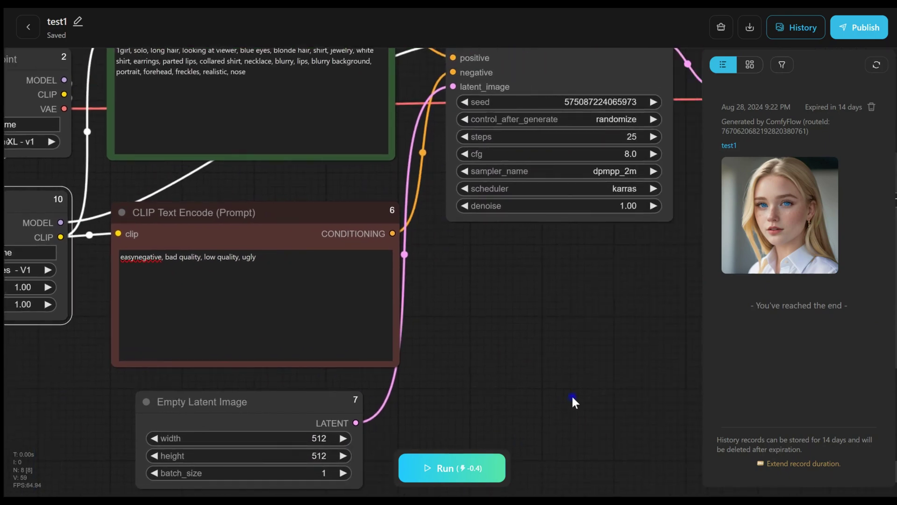
pyautogui.moveTo(574, 401); pyautogui.dragTo(467, 319)
pyautogui.scroll(-5, 487, 381)
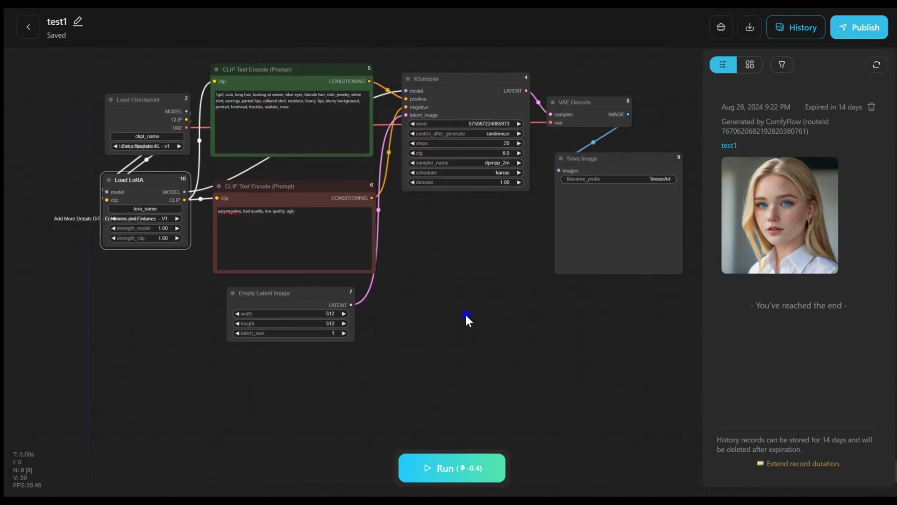
pyautogui.hotkey('ctrl', 'Return')
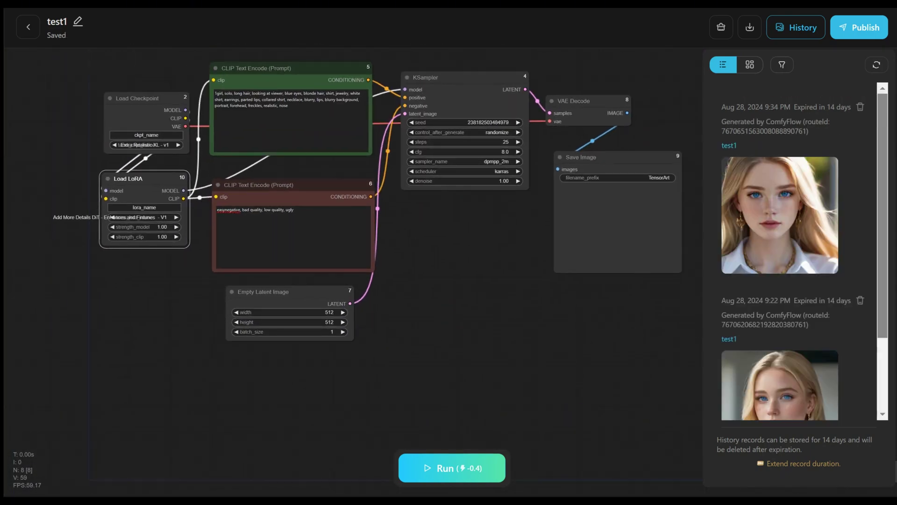
# Compare the enlarged previews of the earlier image and the newly generated image in the history.
pyautogui.click(795, 219)
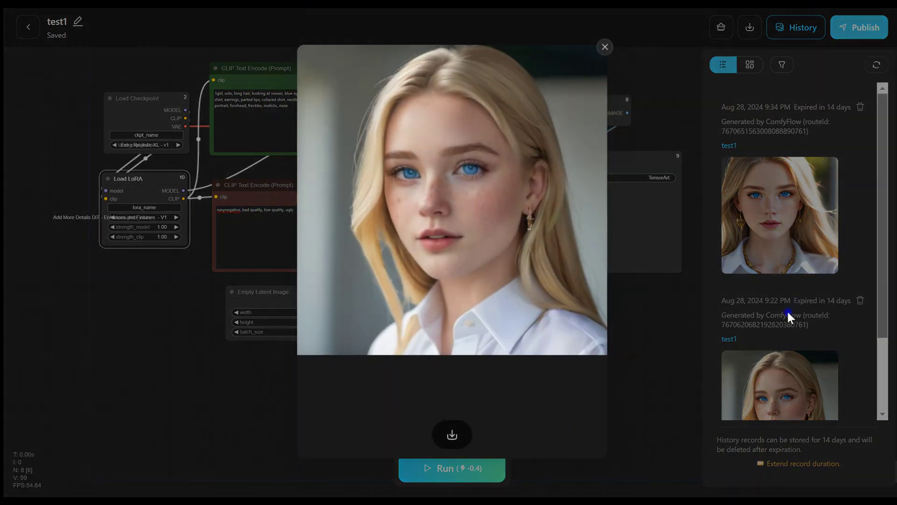
pyautogui.click(753, 237)
pyautogui.click(751, 237)
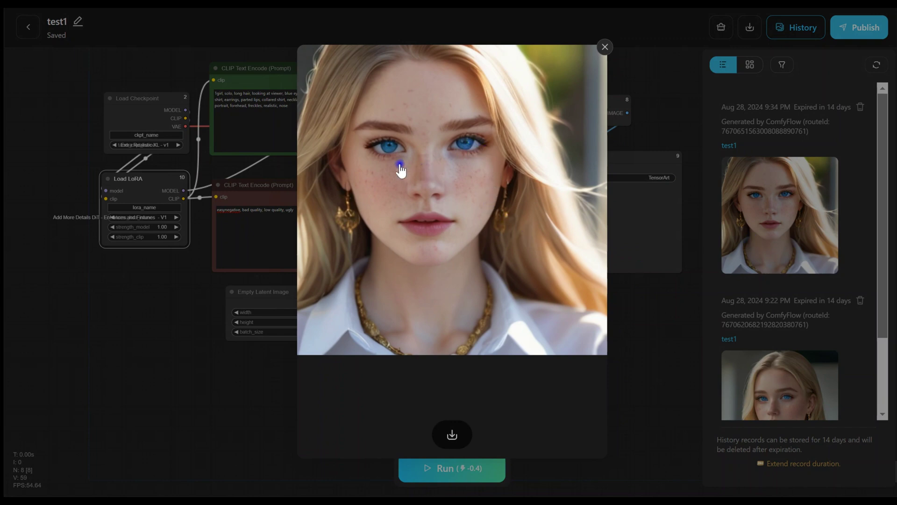
pyautogui.click(605, 48)
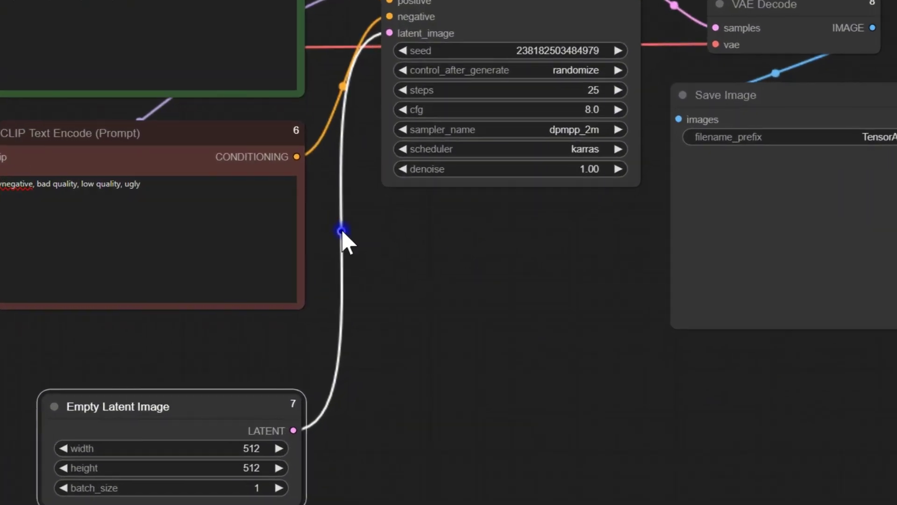
# Delete the link from Empty Latent Image to the KSampler, bypass the Empty Latent Image node and move it aside.
pyautogui.click(370, 247)
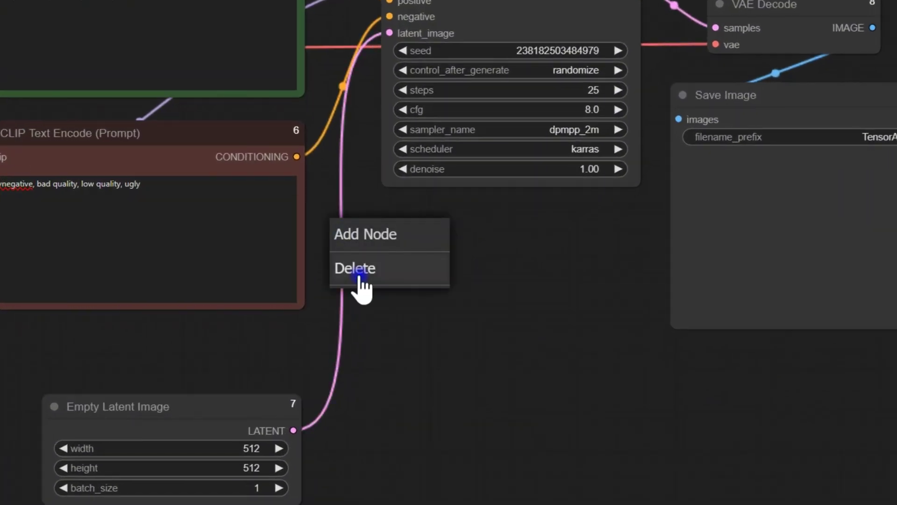
pyautogui.click(358, 275)
pyautogui.moveTo(203, 405); pyautogui.dragTo(109, 391)
pyautogui.rightClick(112, 391)
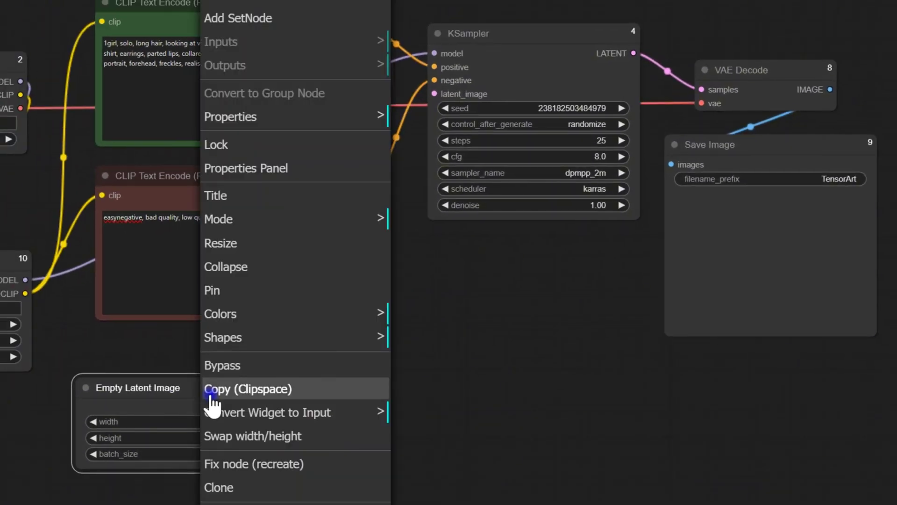
pyautogui.click(222, 365)
pyautogui.moveTo(254, 433); pyautogui.dragTo(54, 462)
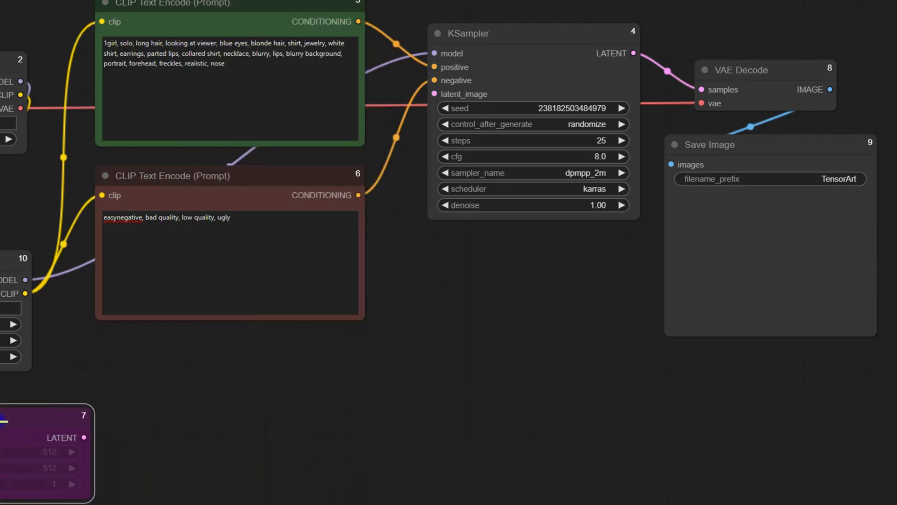
# Search the nodes for "loadimage" and add a Load Image node below the negative prompt node.
pyautogui.doubleClick(288, 440)
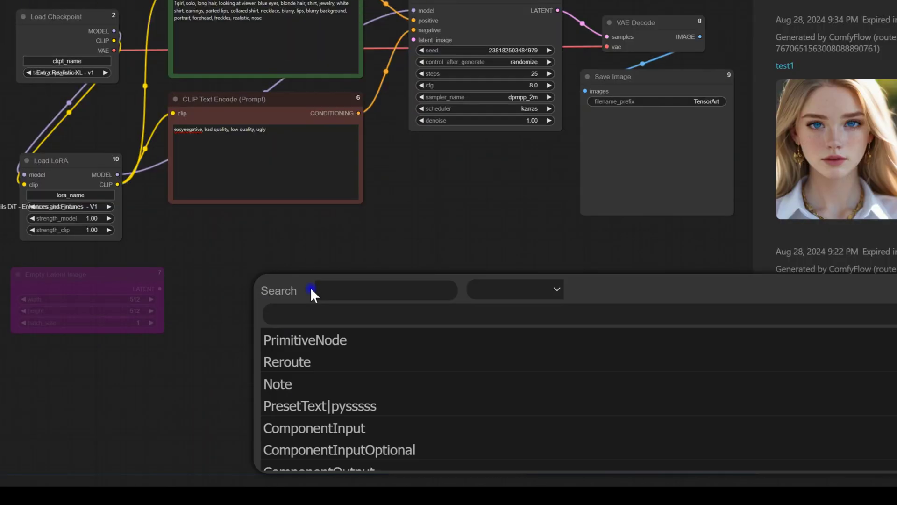
pyautogui.write('loadimage')
pyautogui.click(320, 341)
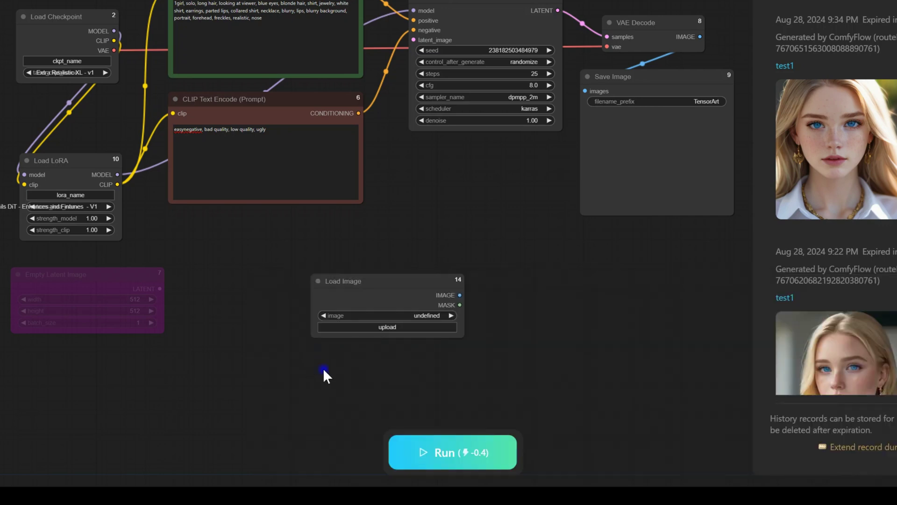
pyautogui.scroll(8, 361, 278)
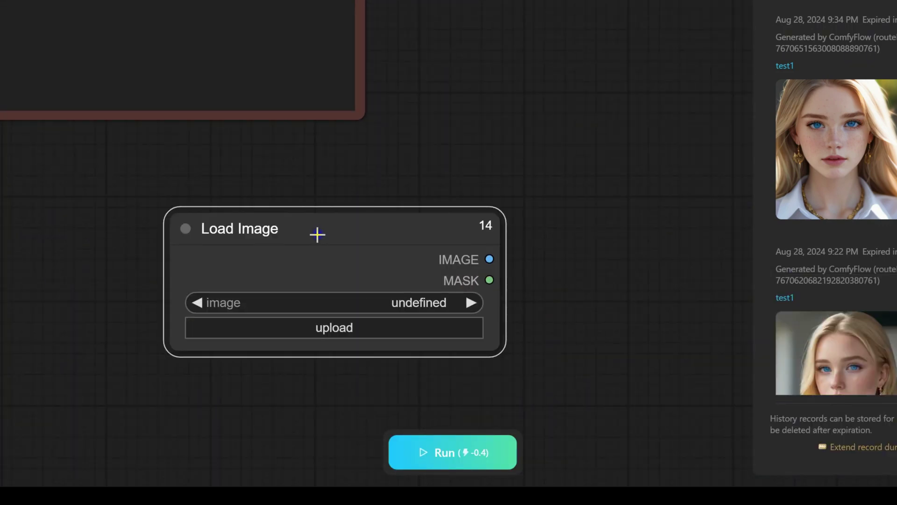
pyautogui.scroll(1, 317, 234)
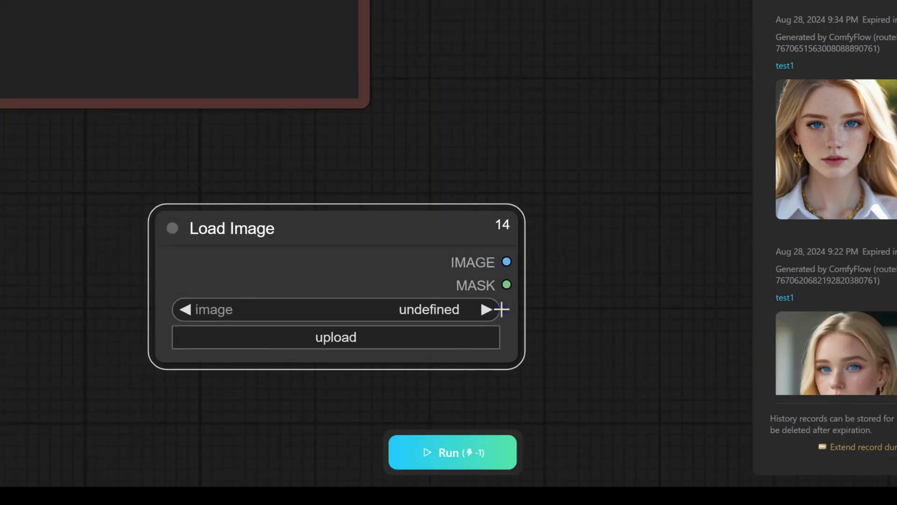
pyautogui.scroll(-5, 457, 286)
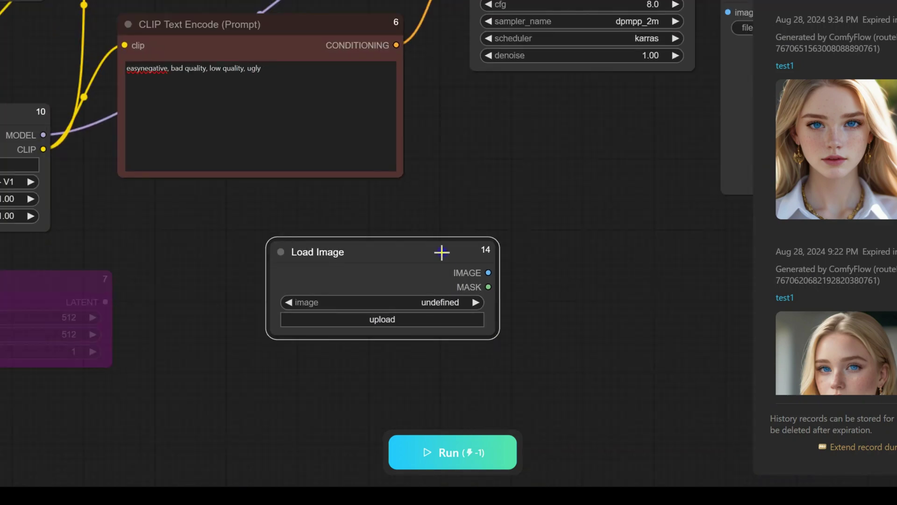
pyautogui.moveTo(441, 253); pyautogui.dragTo(384, 252)
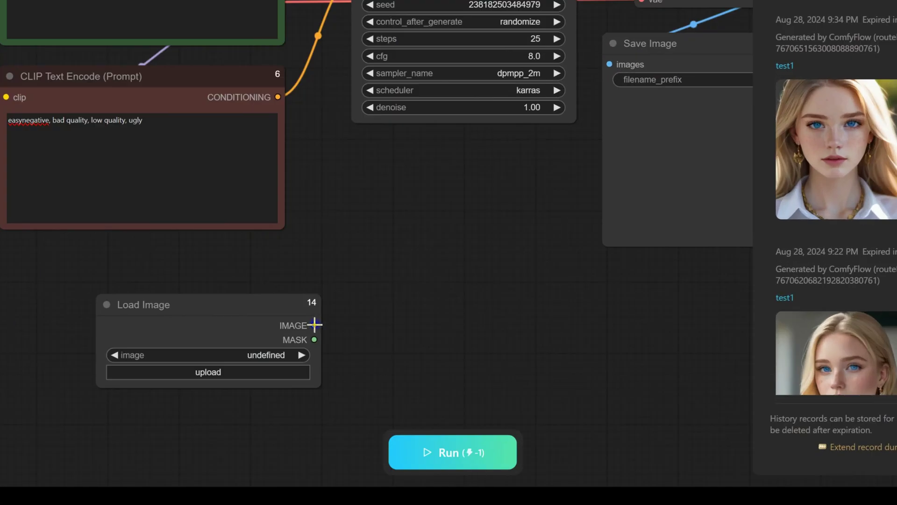
# Create a VAEEncode node from the Load Image node's IMAGE output and place it beneath the KSampler.
pyautogui.moveTo(314, 325); pyautogui.dragTo(394, 287)
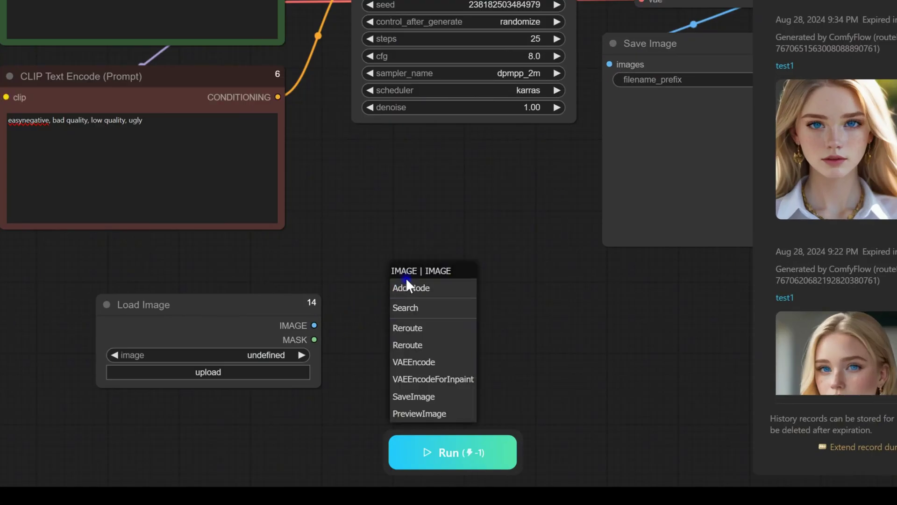
pyautogui.scroll(5, 507, 360)
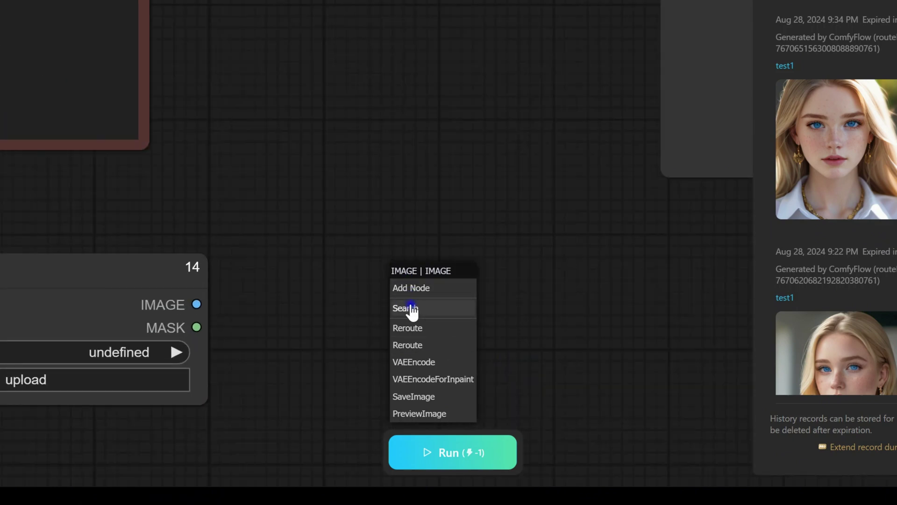
pyautogui.click(422, 362)
pyautogui.moveTo(458, 220); pyautogui.dragTo(366, 192)
pyautogui.moveTo(461, 220); pyautogui.dragTo(341, 122)
pyautogui.scroll(-4, 388, 190)
pyautogui.scroll(-1, 385, 207)
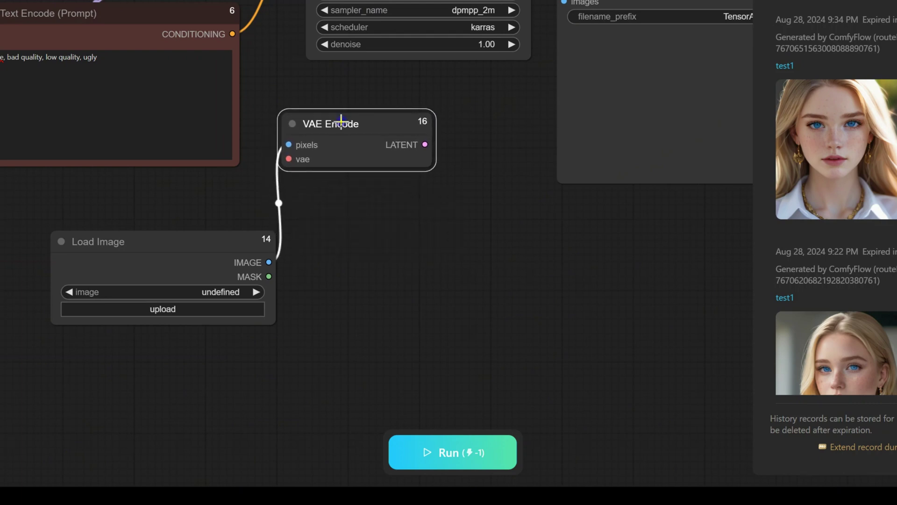
# Connect the VAE Encode node's LATENT output to the KSampler's latent_image input.
pyautogui.moveTo(450, 106); pyautogui.dragTo(449, 336)
pyautogui.moveTo(426, 368); pyautogui.dragTo(306, 149)
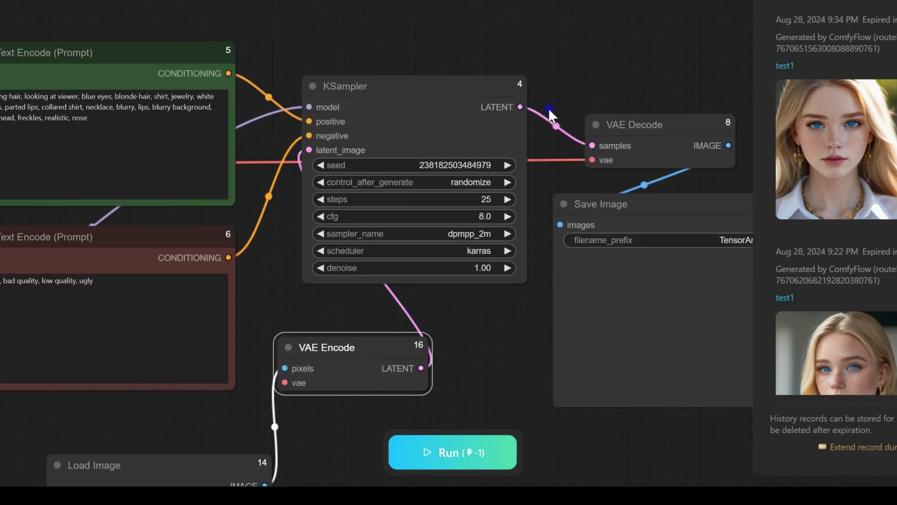
pyautogui.scroll(-6, 476, 370)
pyautogui.scroll(6, 645, 260)
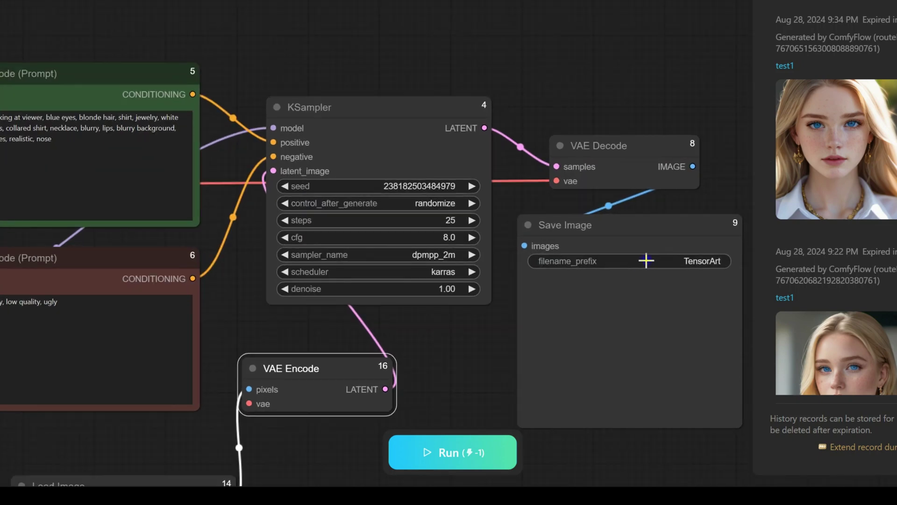
# Upload a PNG picture into the Load Image node and set the KSampler's denoise to 0.50.
pyautogui.moveTo(464, 383); pyautogui.dragTo(628, 142)
pyautogui.click(218, 370)
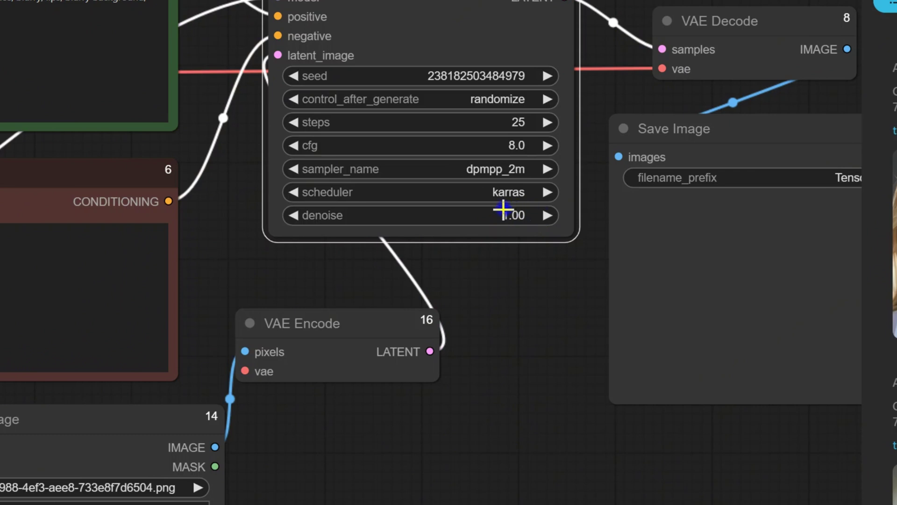
pyautogui.click(503, 210)
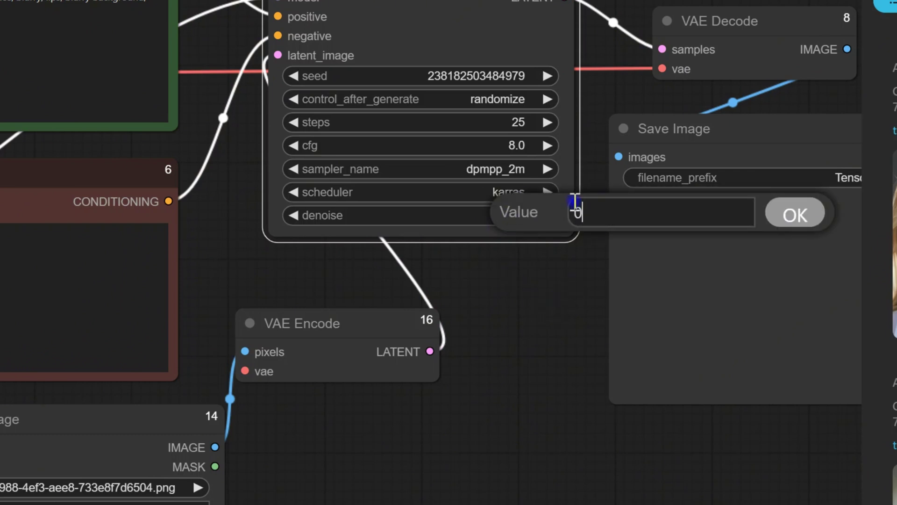
pyautogui.press('Return')
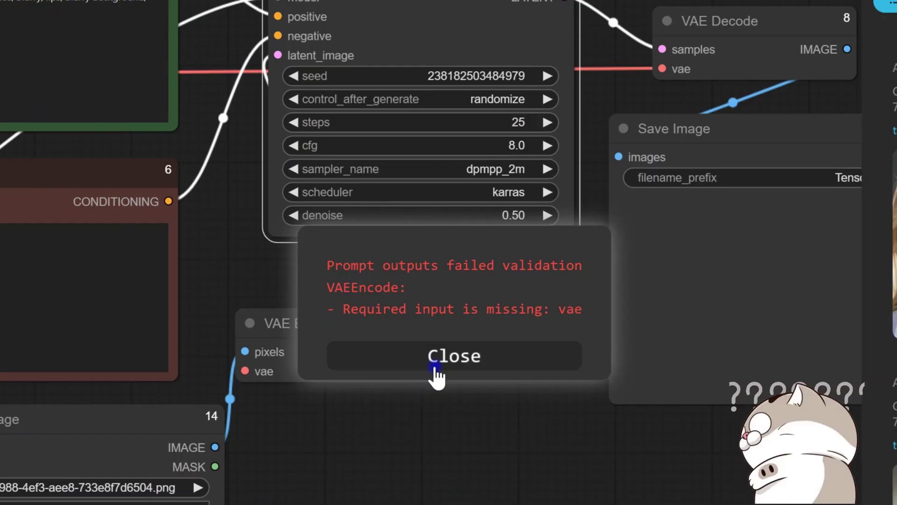
# Dismiss the validation error and connect the Load Checkpoint's VAE output to the VAE Encode node's vae input.
pyautogui.click(435, 361)
pyautogui.scroll(-1, 335, 464)
pyautogui.moveTo(314, 476); pyautogui.dragTo(617, 479)
pyautogui.moveTo(556, 383); pyautogui.dragTo(45, 115)
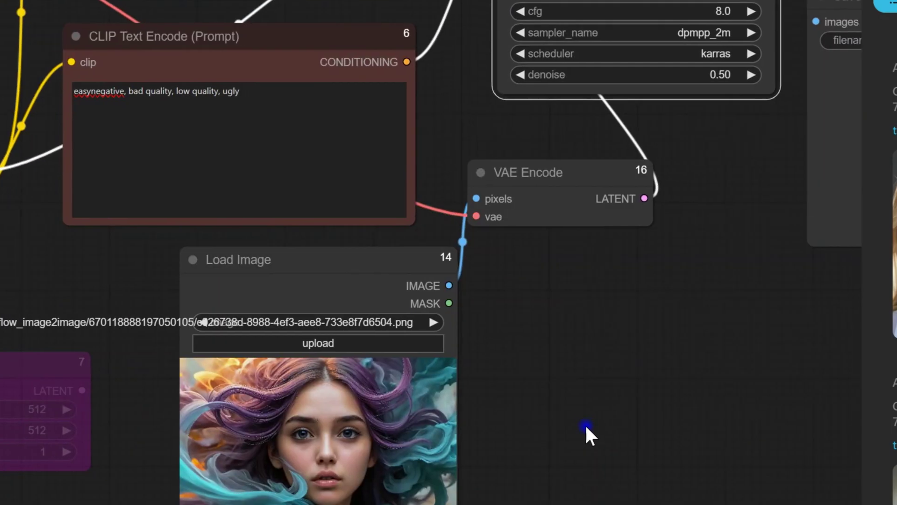
pyautogui.click(486, 478)
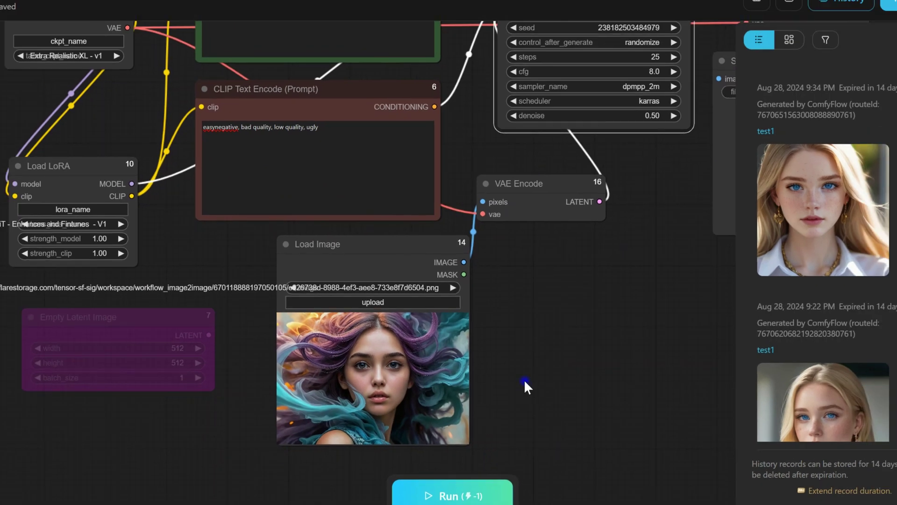
# Run the image-to-image workflow and open the newly generated picture from the history.
pyautogui.scroll(-2, 542, 390)
pyautogui.moveTo(541, 391); pyautogui.dragTo(464, 411)
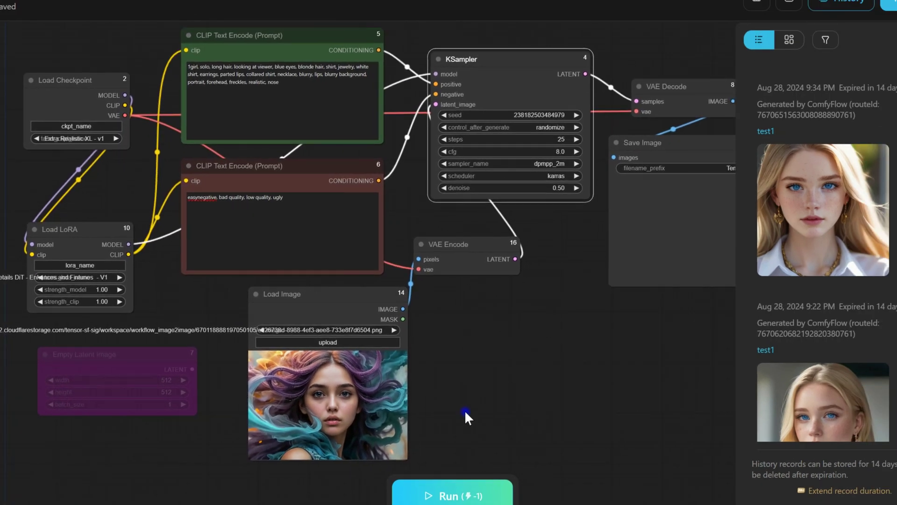
pyautogui.click(451, 485)
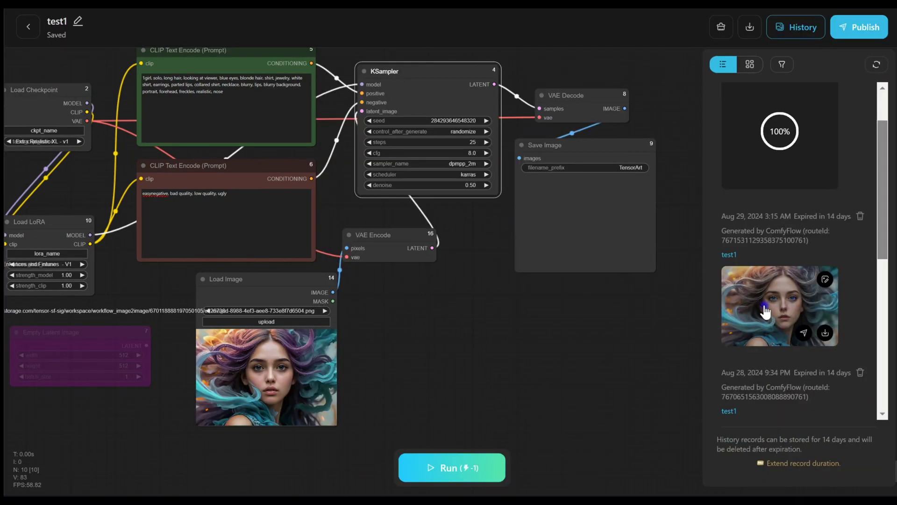
pyautogui.click(757, 282)
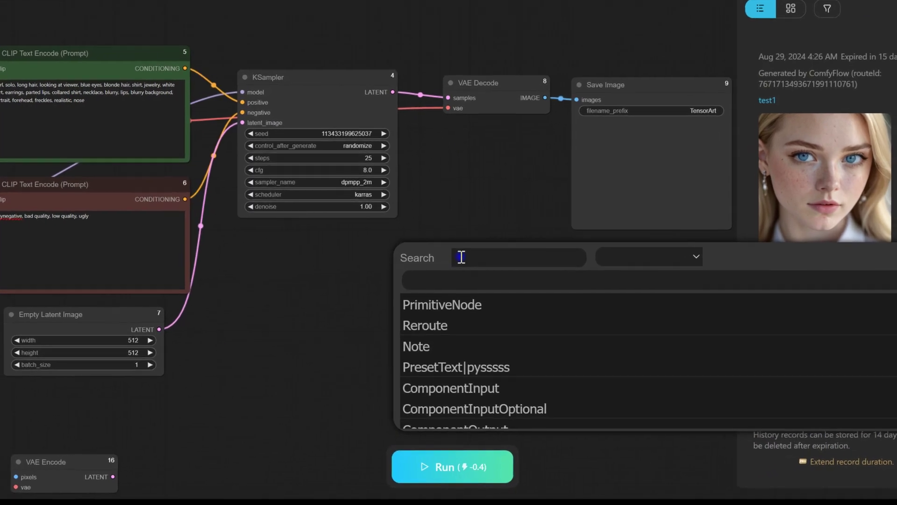
# Add an UpscaleModelLoader node to the workflow and place it beneath the KSampler.
pyautogui.write('upscale')
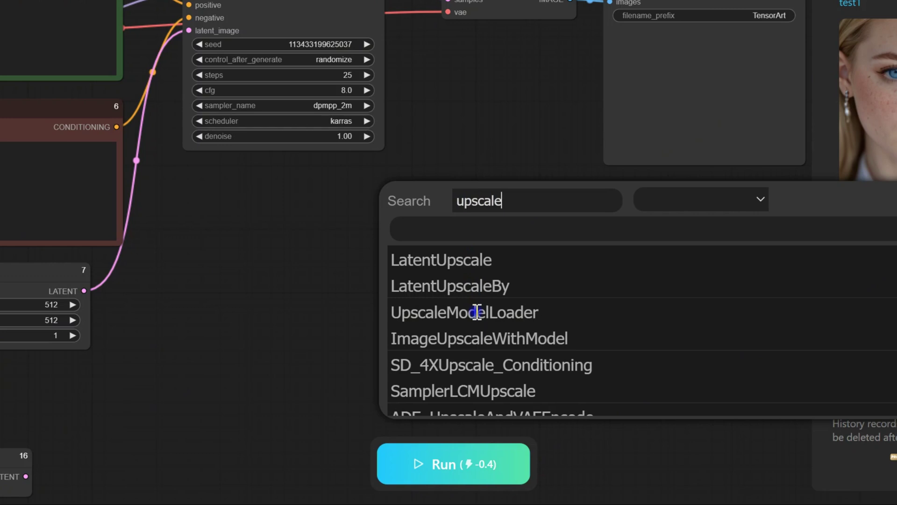
pyautogui.click(477, 313)
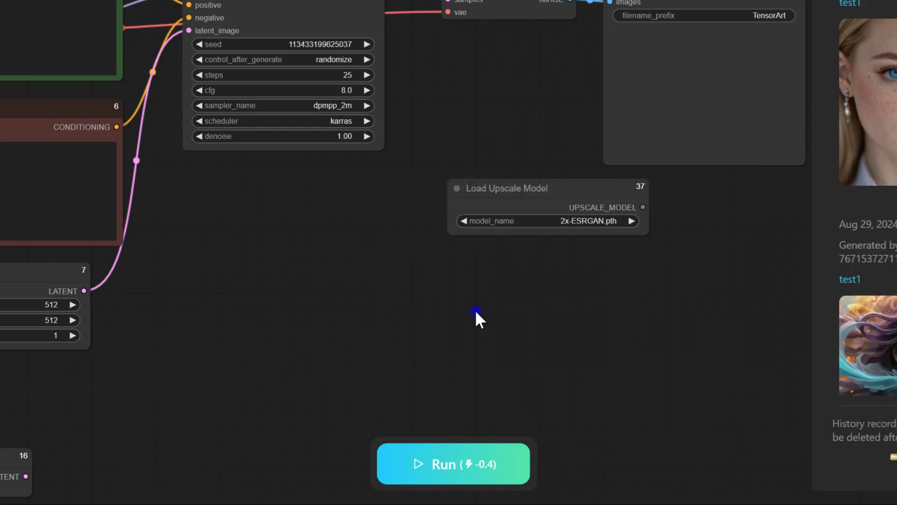
pyautogui.moveTo(524, 193); pyautogui.dragTo(303, 201)
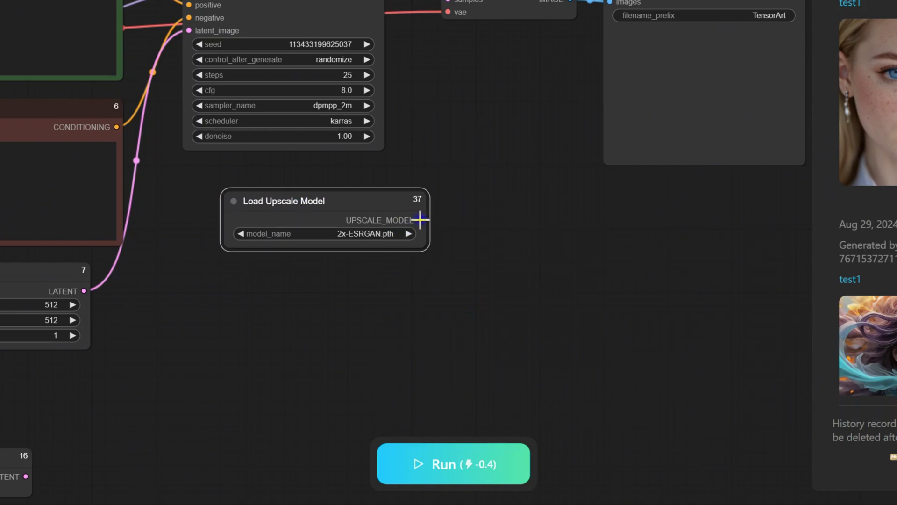
# Create an UpscaleImageByUsingModel node from the Load Upscale Model's UPSCALE_MODEL output and place it beside that node.
pyautogui.moveTo(420, 219); pyautogui.dragTo(489, 221)
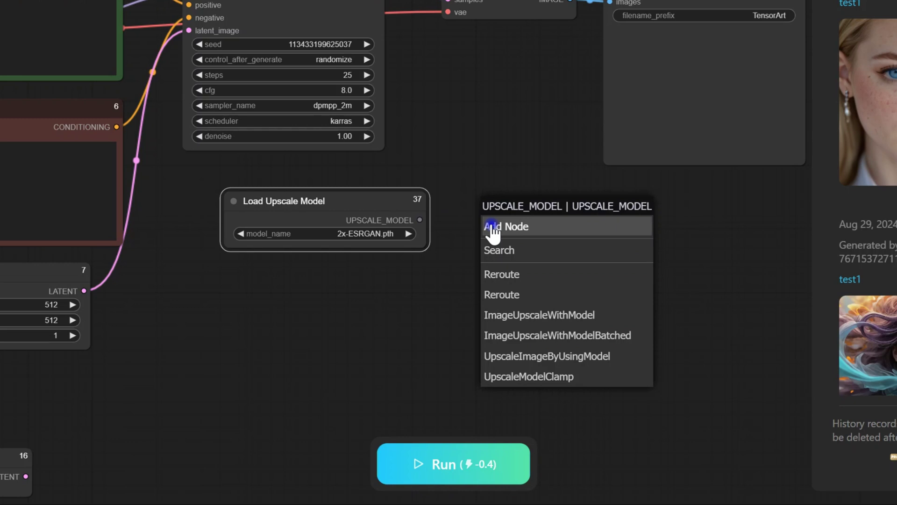
pyautogui.click(526, 358)
pyautogui.moveTo(563, 226); pyautogui.dragTo(527, 208)
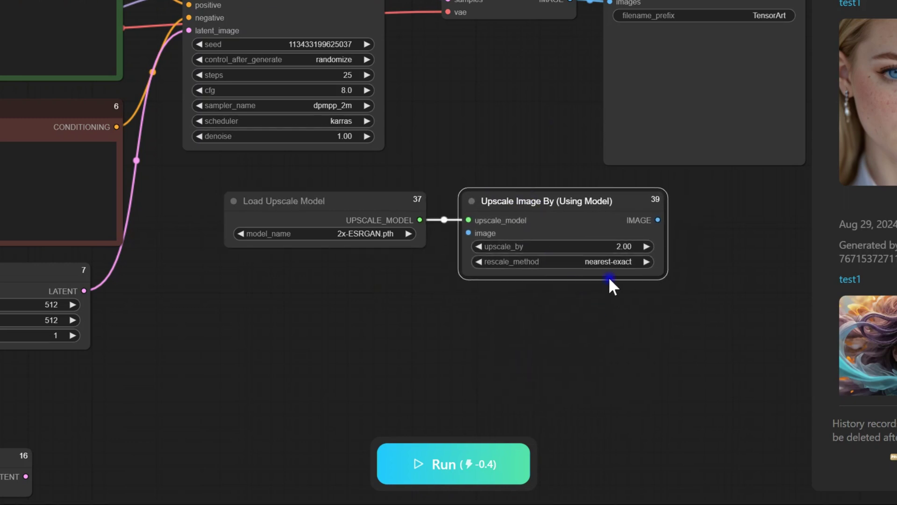
# Create a Save Image node from the upscale node's IMAGE output and connect the VAE Decode's IMAGE output to the upscale node's image input.
pyautogui.moveTo(661, 221); pyautogui.dragTo(702, 352)
pyautogui.click(721, 465)
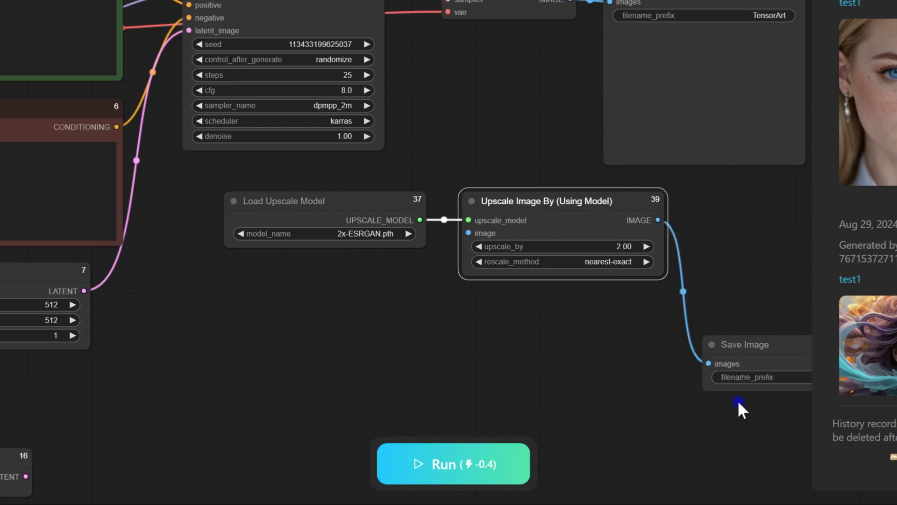
pyautogui.moveTo(756, 338); pyautogui.dragTo(689, 329)
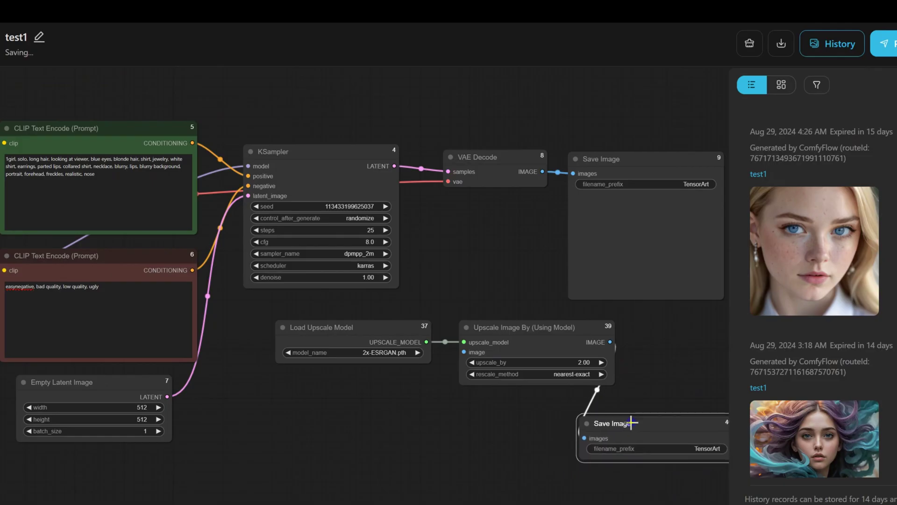
pyautogui.moveTo(631, 423); pyautogui.dragTo(622, 420)
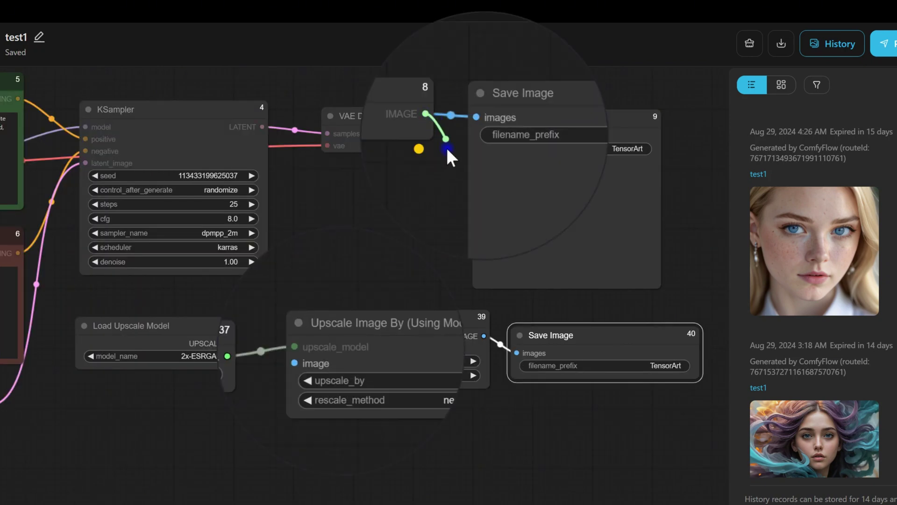
pyautogui.moveTo(448, 157); pyautogui.dragTo(306, 348)
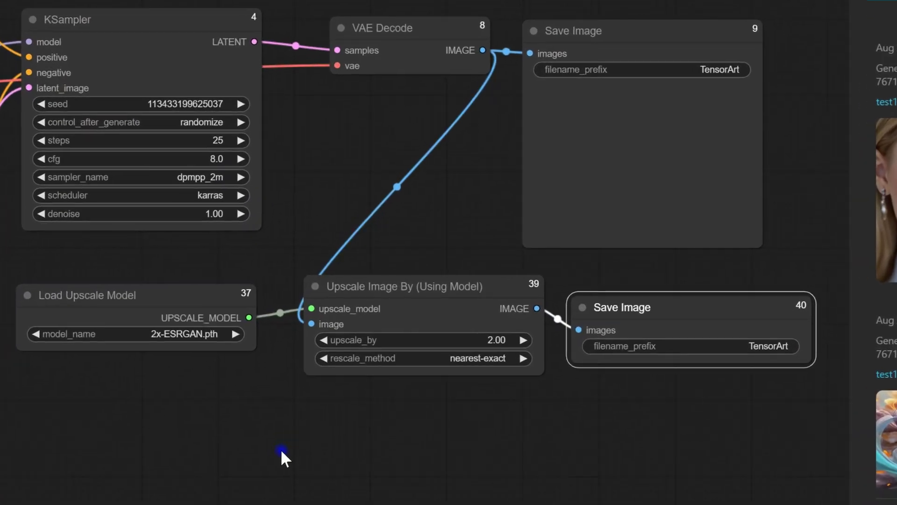
# Review the available upscale models and rescale methods, keeping 2x-ESRGAN.pth and nearest-exact.
pyautogui.click(201, 333)
pyautogui.scroll(2, 292, 281)
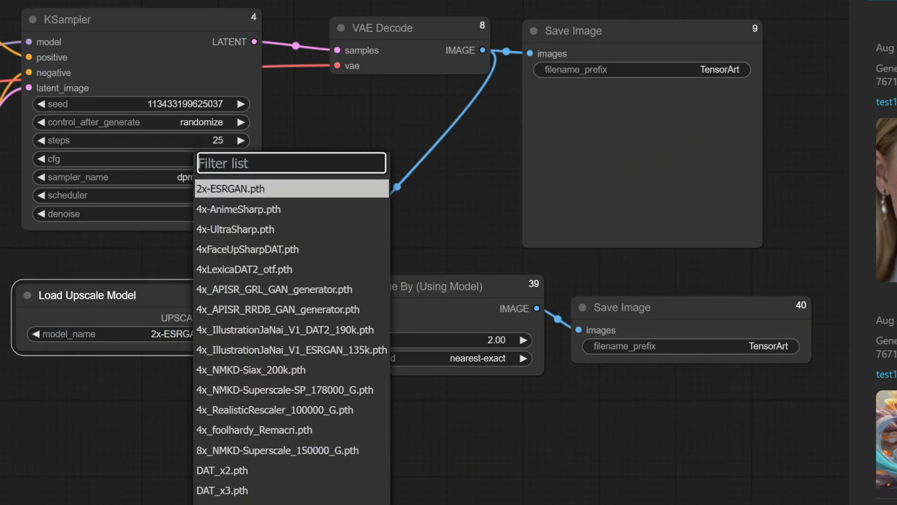
pyautogui.click(422, 463)
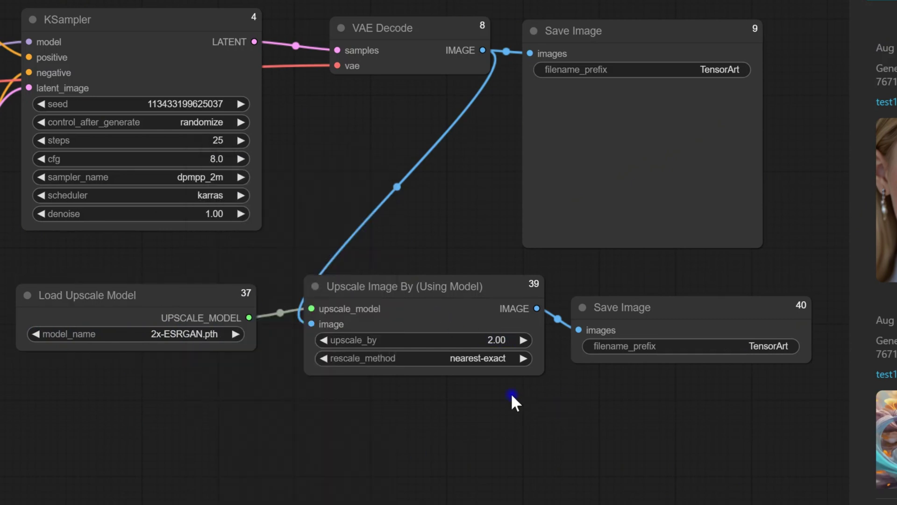
pyautogui.click(486, 359)
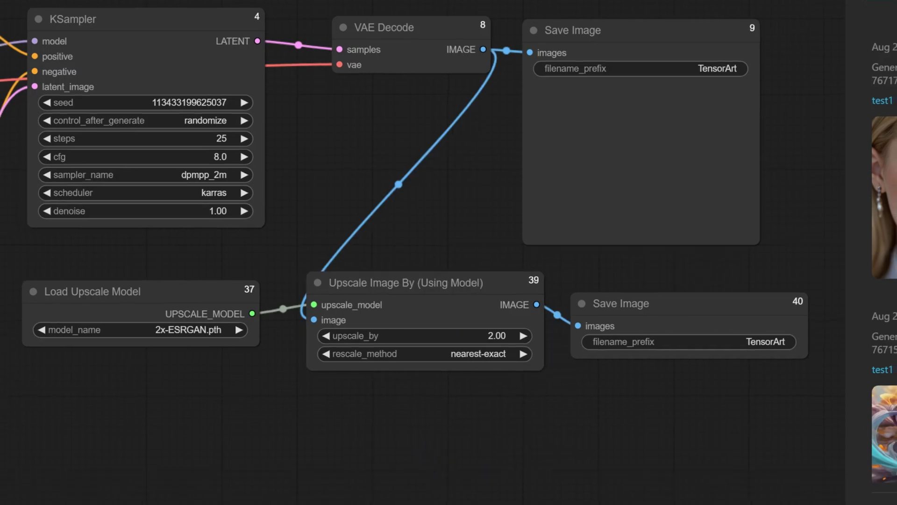
pyautogui.click(472, 502)
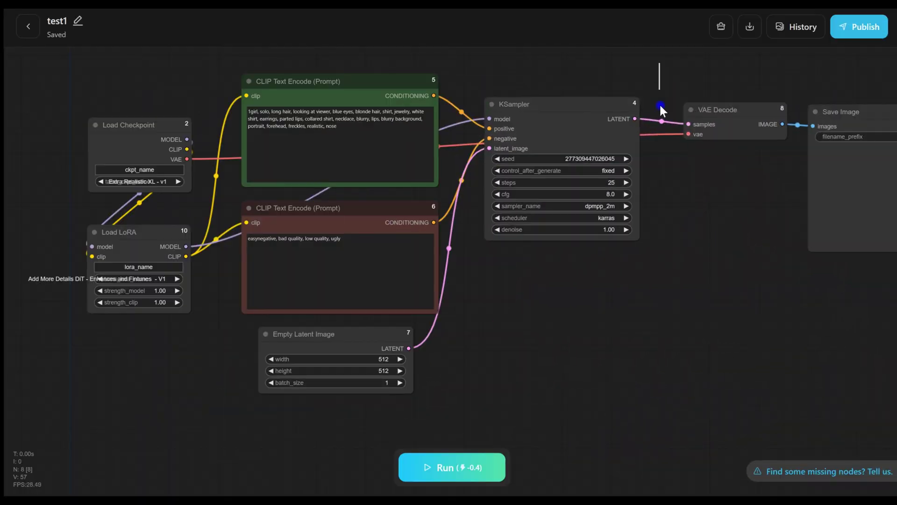
pyautogui.moveTo(659, 106); pyautogui.dragTo(55, 392)
pyautogui.rightClick(635, 236)
pyautogui.scroll(2, 651, 286)
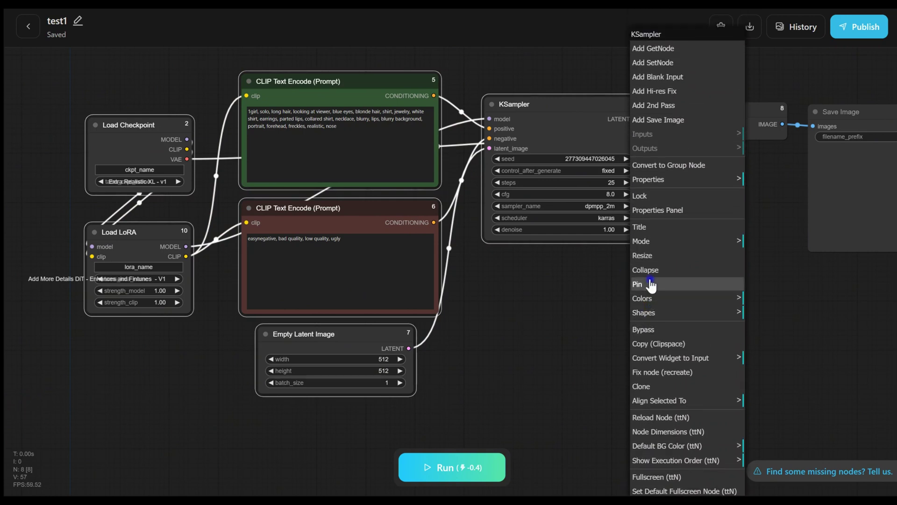
pyautogui.click(516, 211)
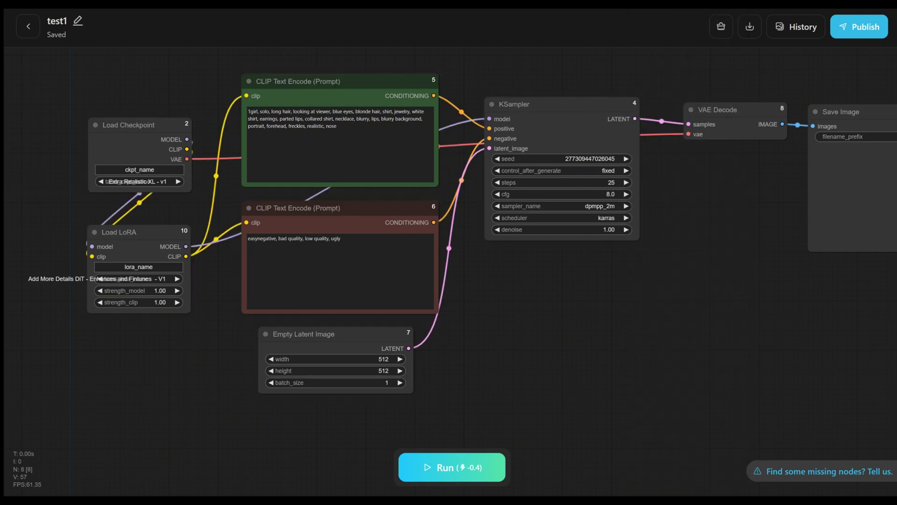
# Add a group to the canvas below the KSampler and title it txt2imag.
pyautogui.moveTo(516, 210); pyautogui.dragTo(481, 205)
pyautogui.rightClick(481, 206)
pyautogui.click(505, 230)
pyautogui.press('BackSpace')
pyautogui.press('BackSpace')
pyautogui.press('BackSpace')
pyautogui.press('BackSpace')
pyautogui.press('BackSpace')
pyautogui.write('ttxt2imag')
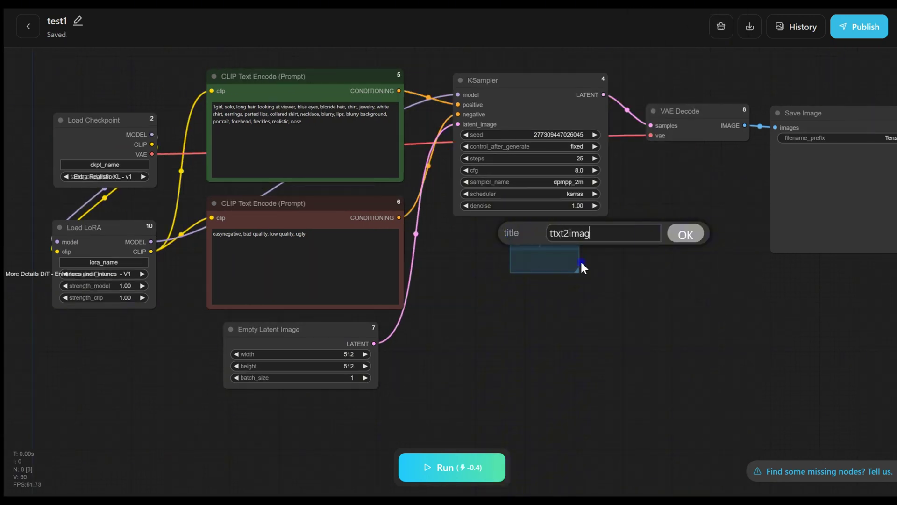
pyautogui.click(686, 234)
# Move and resize the txt2imag group to enclose the nodes from Load Checkpoint to KSampler, and shift the Save Image node upward.
pyautogui.moveTo(578, 272); pyautogui.dragTo(887, 418)
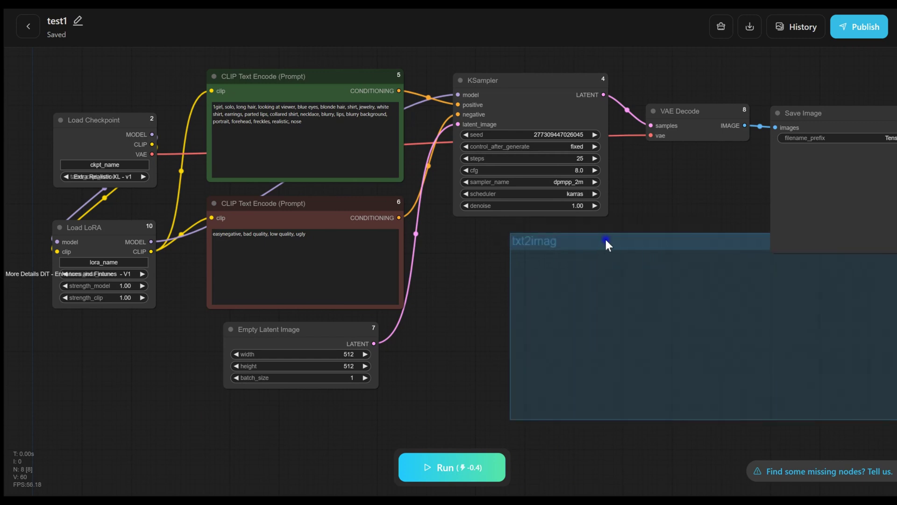
pyautogui.moveTo(605, 242); pyautogui.dragTo(573, 259)
pyautogui.moveTo(773, 276); pyautogui.dragTo(838, 204)
pyautogui.moveTo(679, 271); pyautogui.dragTo(276, 71)
pyautogui.moveTo(431, 243); pyautogui.dragTo(624, 410)
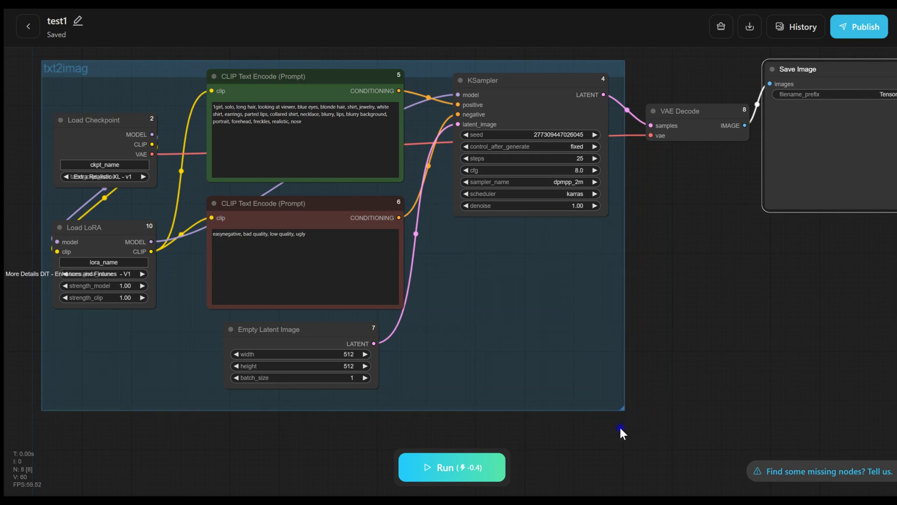
pyautogui.moveTo(88, 78); pyautogui.dragTo(62, 71)
# Add an Upscale Latent node and place it just outside the txt2imag group, below the VAE Decode.
pyautogui.moveTo(710, 265); pyautogui.dragTo(611, 275)
pyautogui.doubleClick(611, 276)
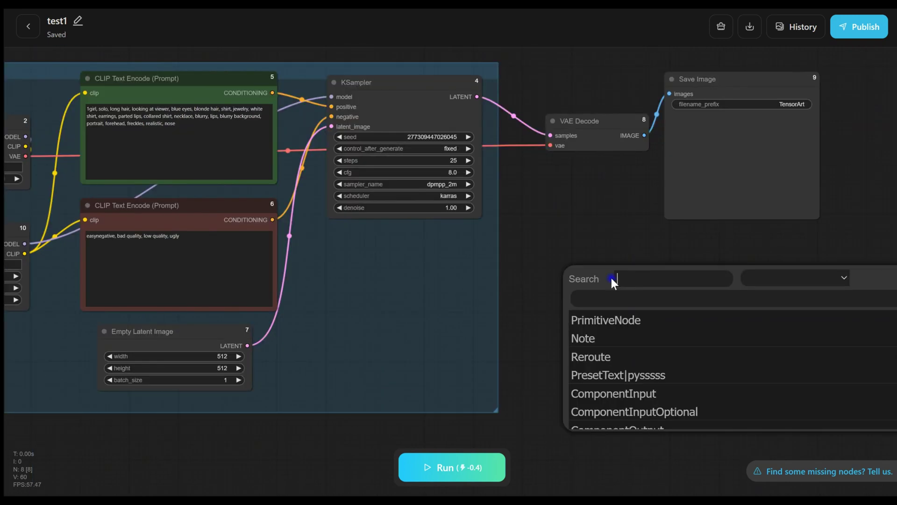
pyautogui.write('upscale lat')
pyautogui.press('BackSpace')
pyautogui.press('BackSpace')
pyautogui.press('BackSpace')
pyautogui.press('BackSpace')
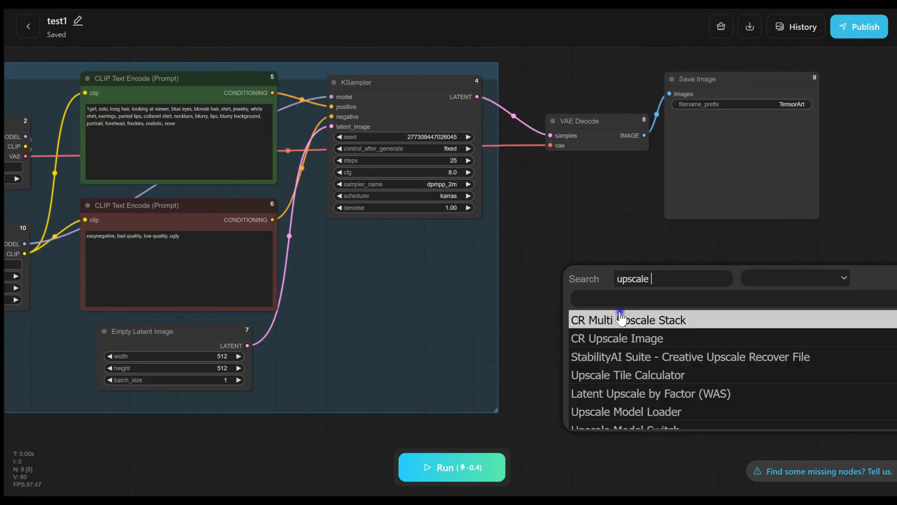
pyautogui.click(621, 321)
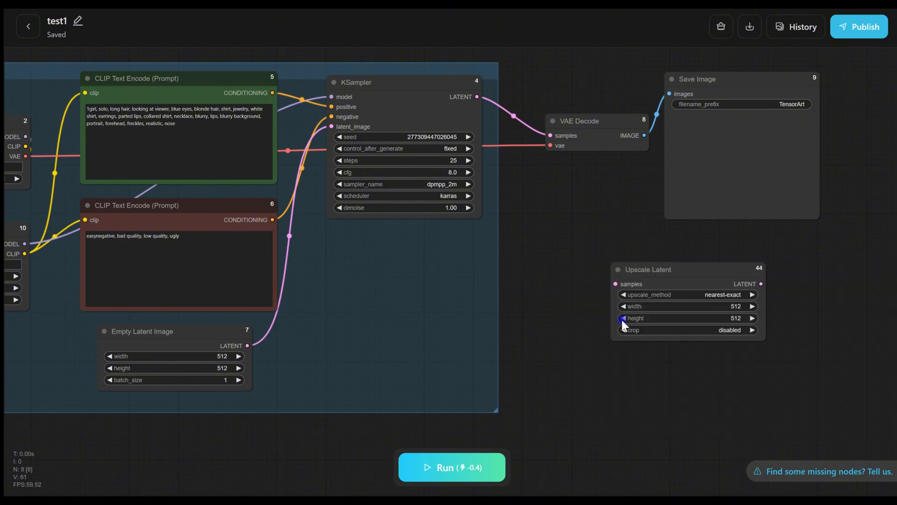
pyautogui.moveTo(652, 271); pyautogui.dragTo(593, 280)
# Create a second KSampler from the Upscale Latent's LATENT output and connect the first KSampler's LATENT output to the Upscale Latent's samples input.
pyautogui.moveTo(650, 287); pyautogui.dragTo(654, 285)
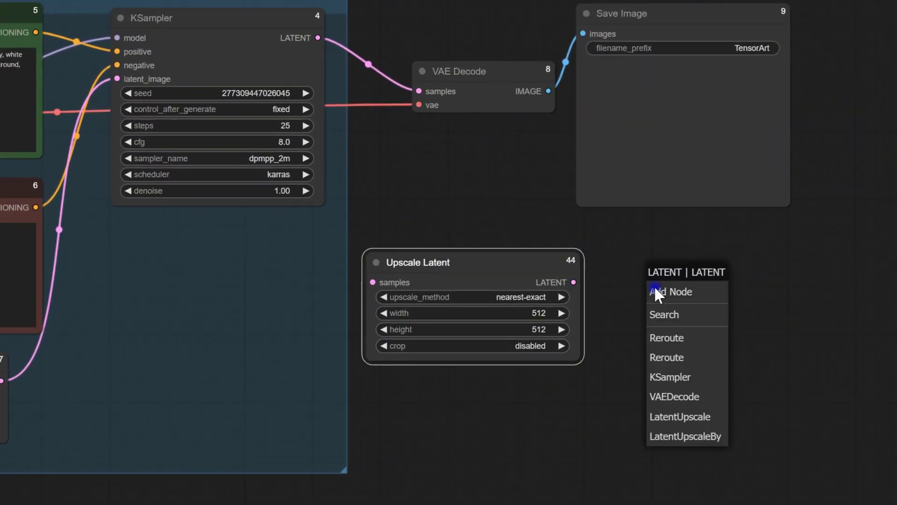
pyautogui.click(662, 375)
pyautogui.moveTo(706, 277); pyautogui.dragTo(666, 254)
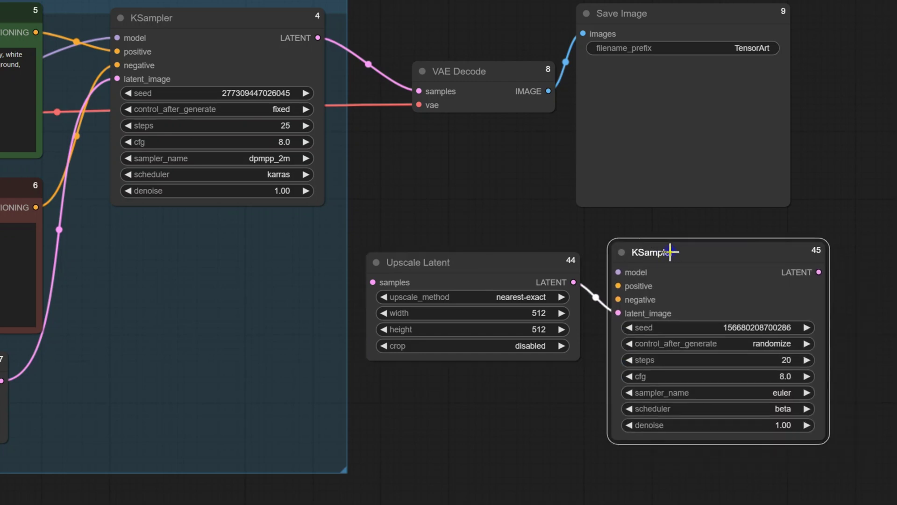
pyautogui.moveTo(482, 268); pyautogui.dragTo(475, 257)
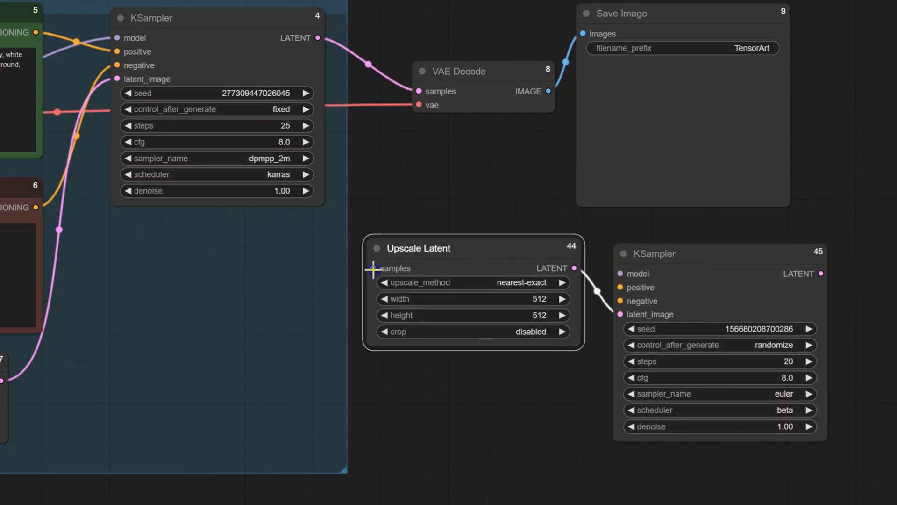
pyautogui.moveTo(318, 37); pyautogui.dragTo(373, 268)
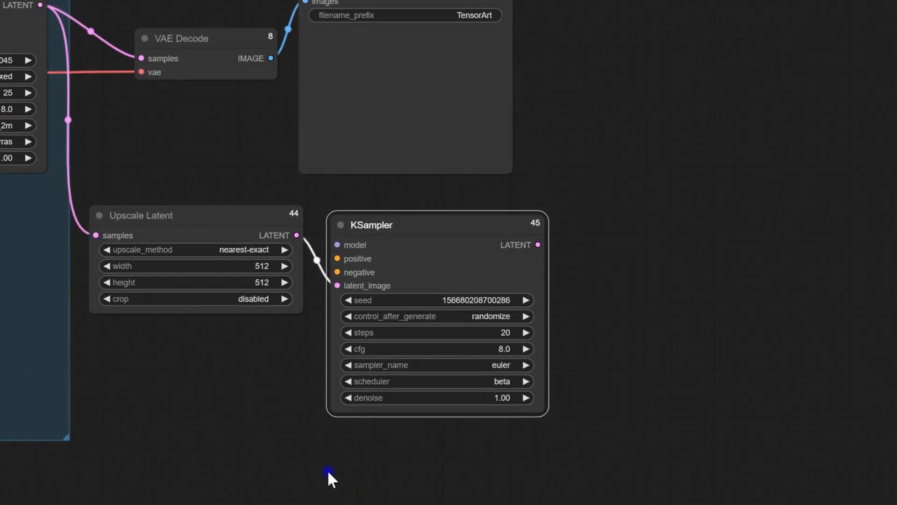
# Create a VAEDecode node from the second KSampler's LATENT output and connect its IMAGE output to the existing Save Image node.
pyautogui.moveTo(538, 244); pyautogui.dragTo(598, 234)
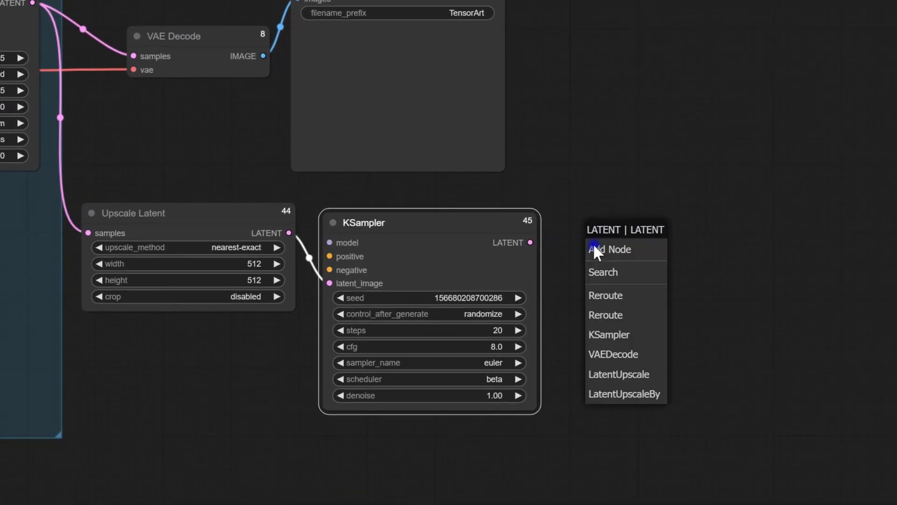
pyautogui.click(614, 356)
pyautogui.moveTo(679, 225); pyautogui.dragTo(656, 223)
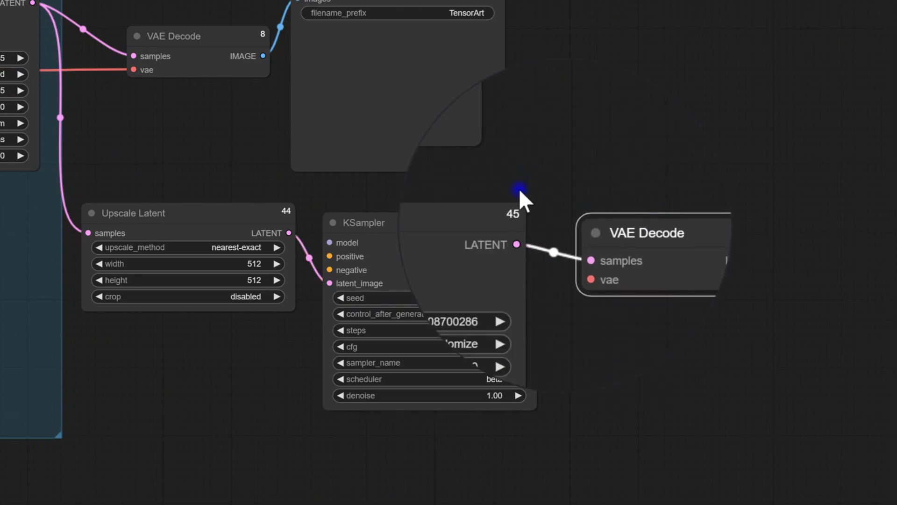
pyautogui.moveTo(355, 117); pyautogui.dragTo(545, 119)
pyautogui.moveTo(714, 254); pyautogui.dragTo(489, 3)
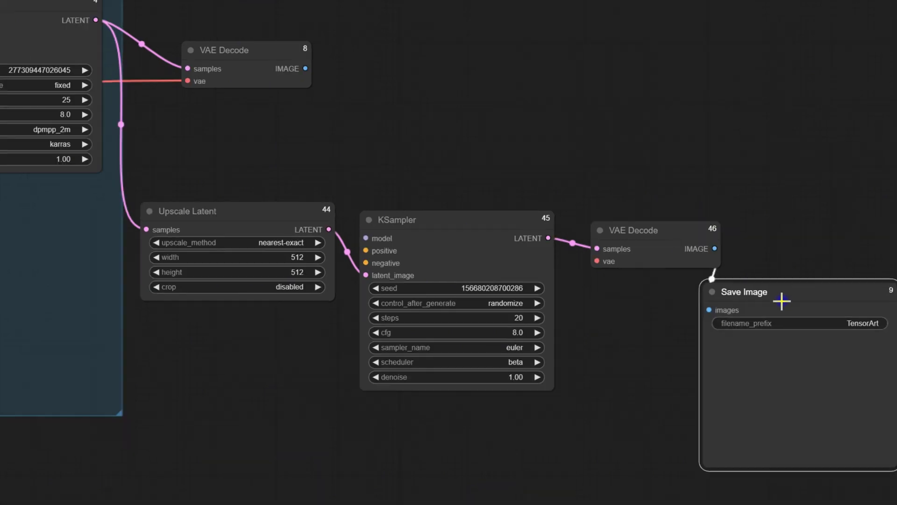
# Create a new SaveImage node from the first VAE Decode's IMAGE output and reposition the original Save Image node.
pyautogui.moveTo(305, 68); pyautogui.dragTo(364, 24)
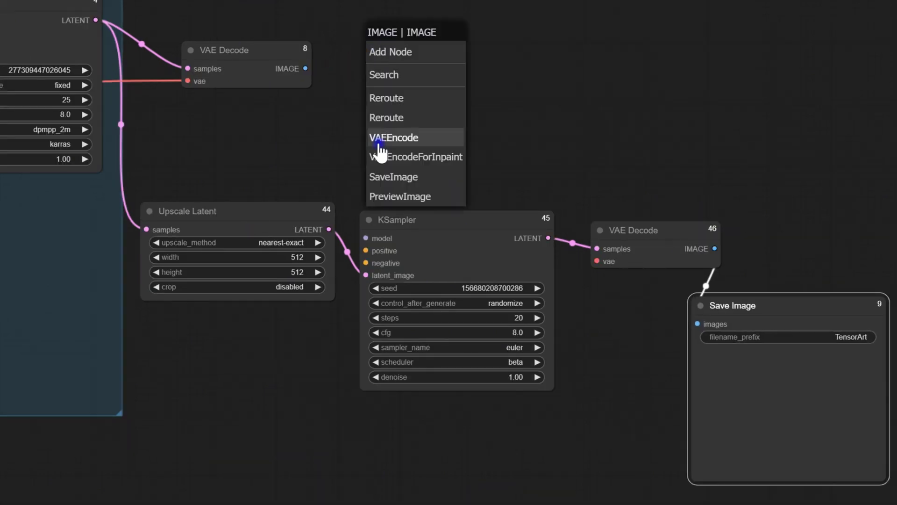
pyautogui.click(388, 176)
pyautogui.moveTo(806, 477); pyautogui.dragTo(796, 471)
# Add a group near the Upscale Latent node and title it HiResFix.
pyautogui.rightClick(243, 197)
pyautogui.click(290, 227)
pyautogui.write('HiRe')
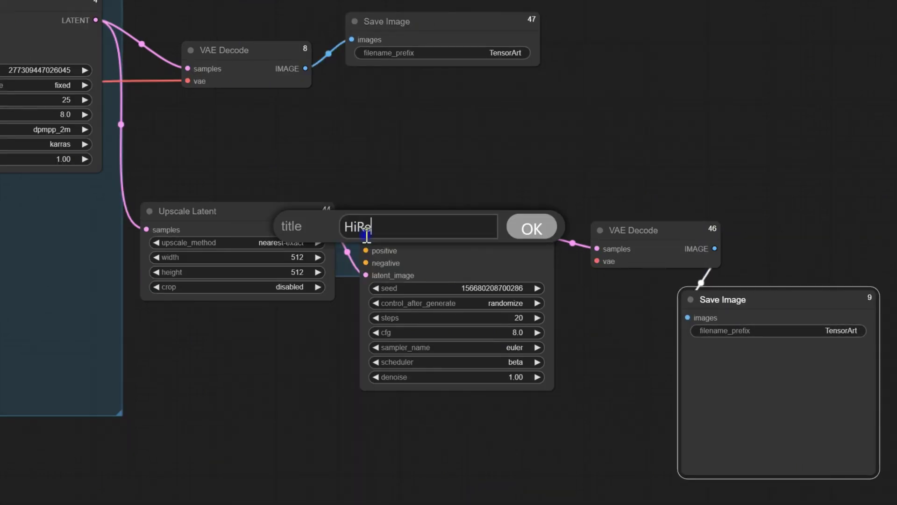
pyautogui.write('sFix')
pyautogui.press('Return')
# Fit the HiResFix group around the Upscale Latent, second KSampler and VAE Decode, with the original Save Image moved outside it.
pyautogui.moveTo(350, 262); pyautogui.dragTo(199, 125)
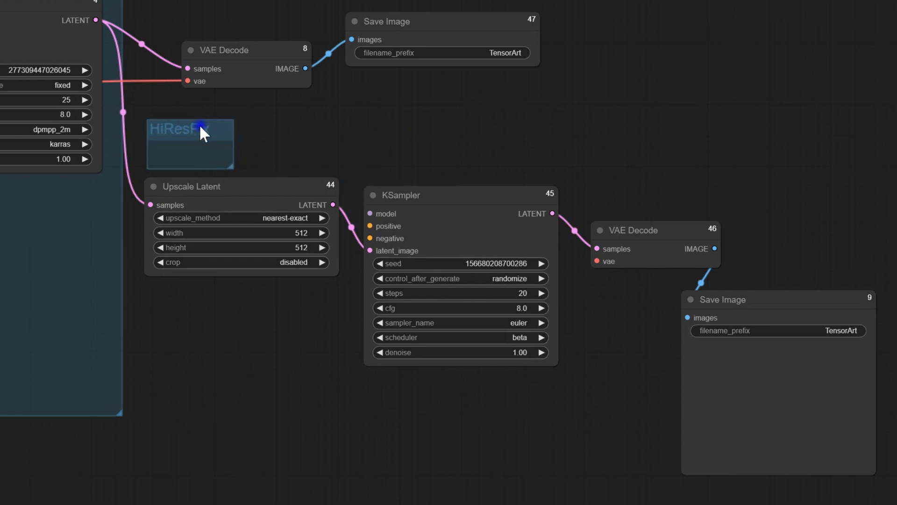
pyautogui.rightClick(199, 125)
pyautogui.click(199, 97)
pyautogui.moveTo(231, 166); pyautogui.dragTo(742, 281)
pyautogui.moveTo(734, 296); pyautogui.dragTo(812, 234)
pyautogui.moveTo(741, 278); pyautogui.dragTo(732, 406)
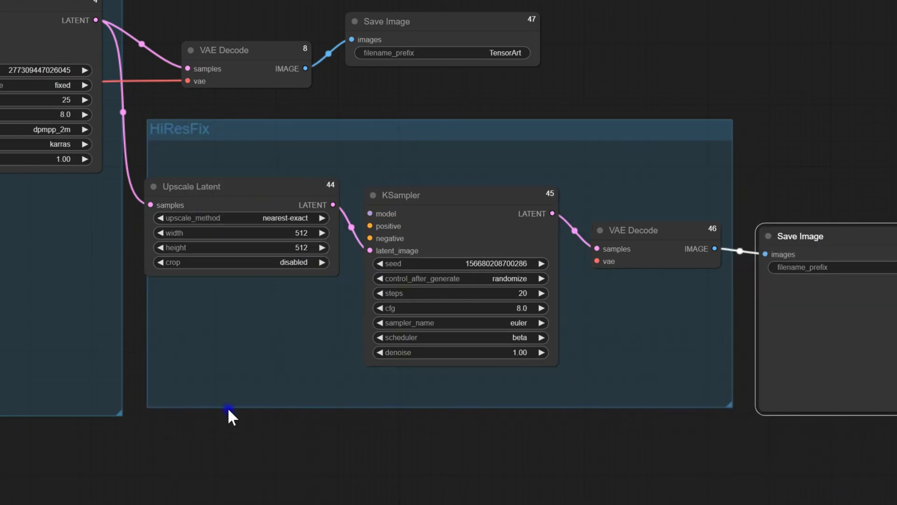
# Change the HiResFix group's colour to purple.
pyautogui.scroll(-4, 515, 458)
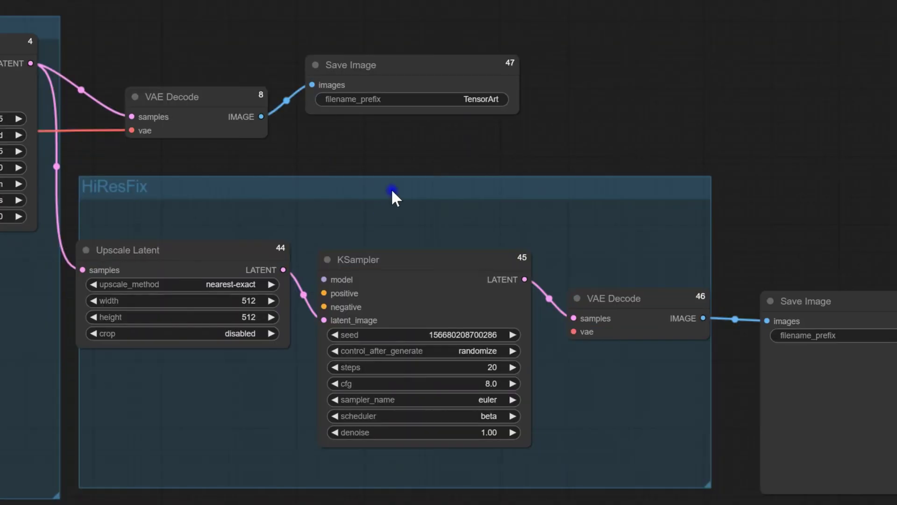
pyautogui.rightClick(393, 195)
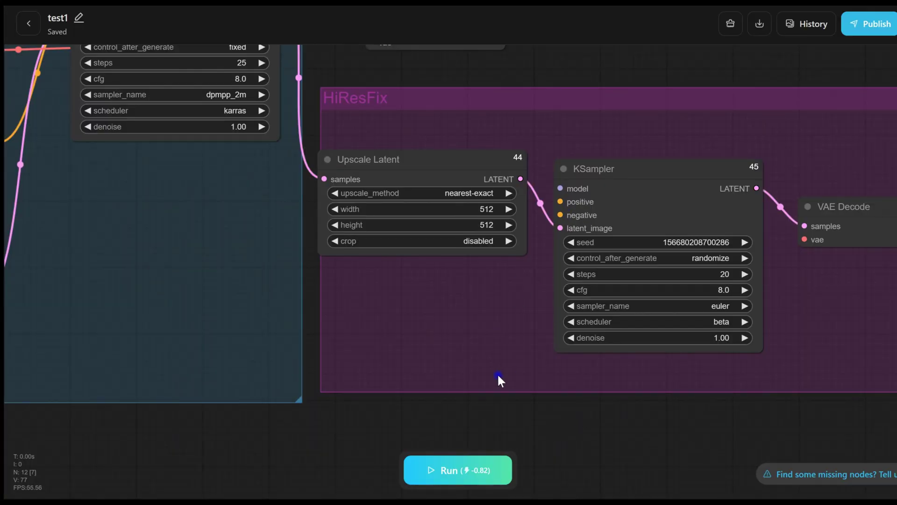
# Connect the HiResFix KSampler's positive and negative inputs to the CONDITIONING outputs of the green and red CLIP Text Encode nodes respectively.
pyautogui.scroll(-5, 499, 380)
pyautogui.moveTo(537, 236); pyautogui.dragTo(154, 79)
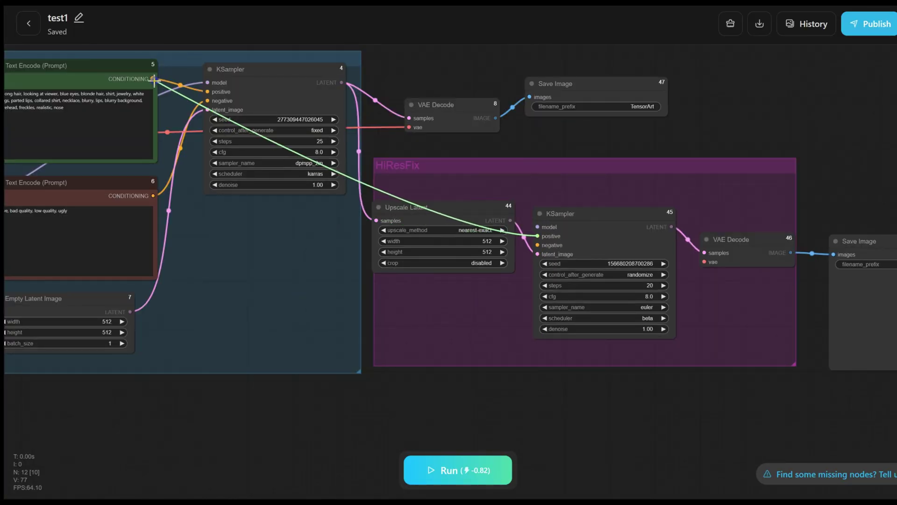
pyautogui.moveTo(538, 245); pyautogui.dragTo(153, 196)
# Connect the HiResFix VAE Decode's vae input and KSampler's model input to the checkpoint node's VAE and MODEL outputs.
pyautogui.scroll(-2, 699, 268)
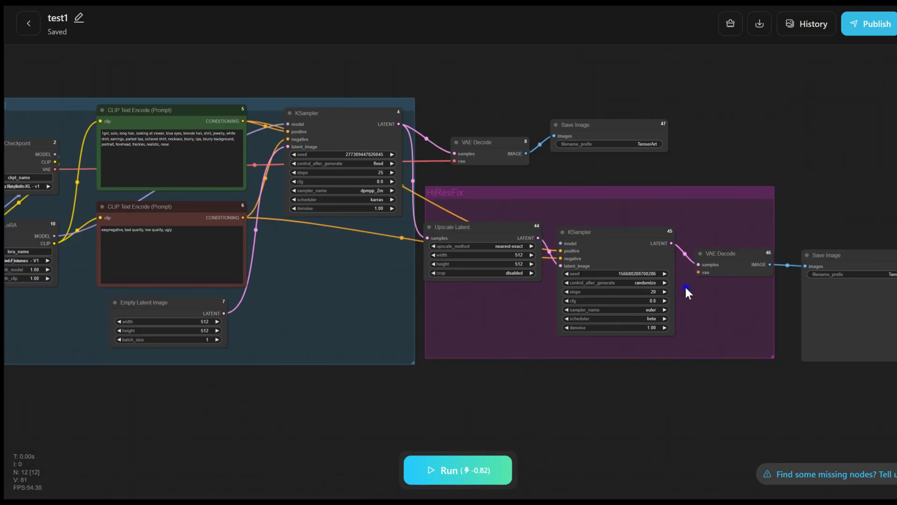
pyautogui.moveTo(698, 272); pyautogui.dragTo(55, 169)
pyautogui.moveTo(560, 243); pyautogui.dragTo(55, 154)
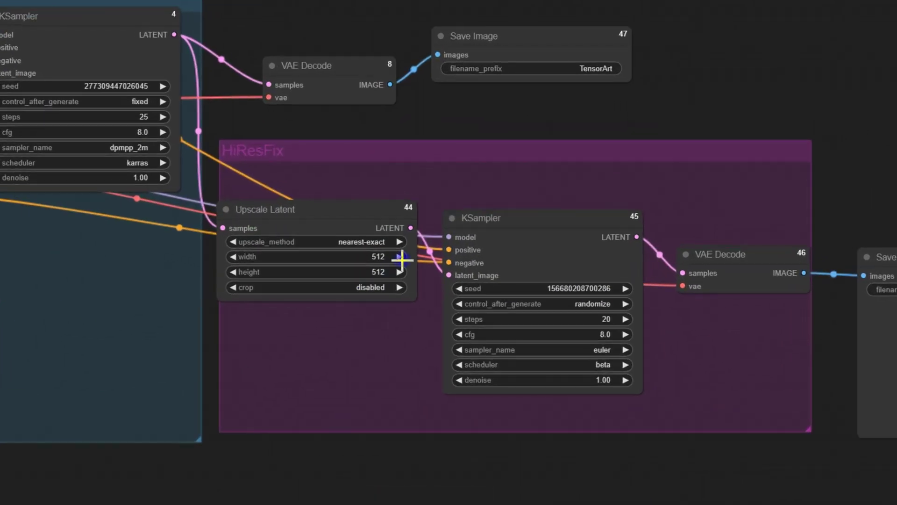
# Set the Upscale Latent node's width and height to 1024.
pyautogui.click(401, 260)
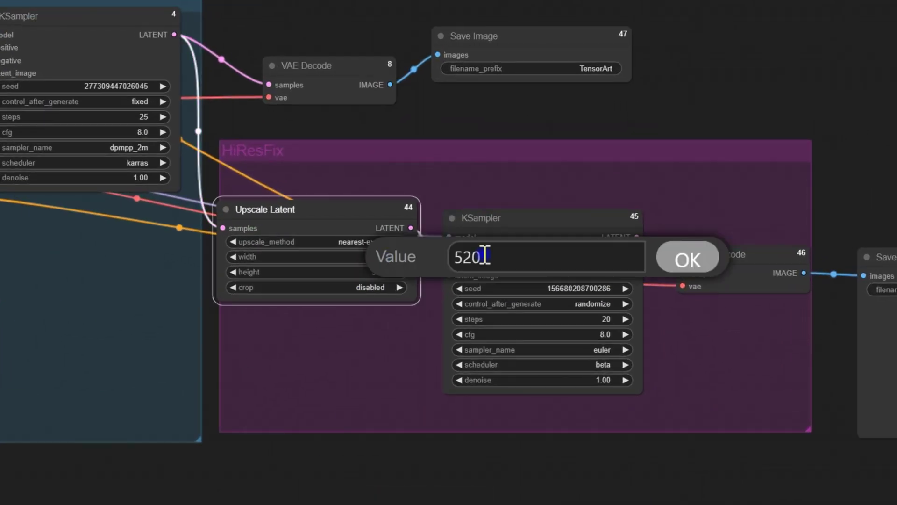
pyautogui.write('1024')
pyautogui.press('Return')
pyautogui.click(401, 272)
pyautogui.write('1024')
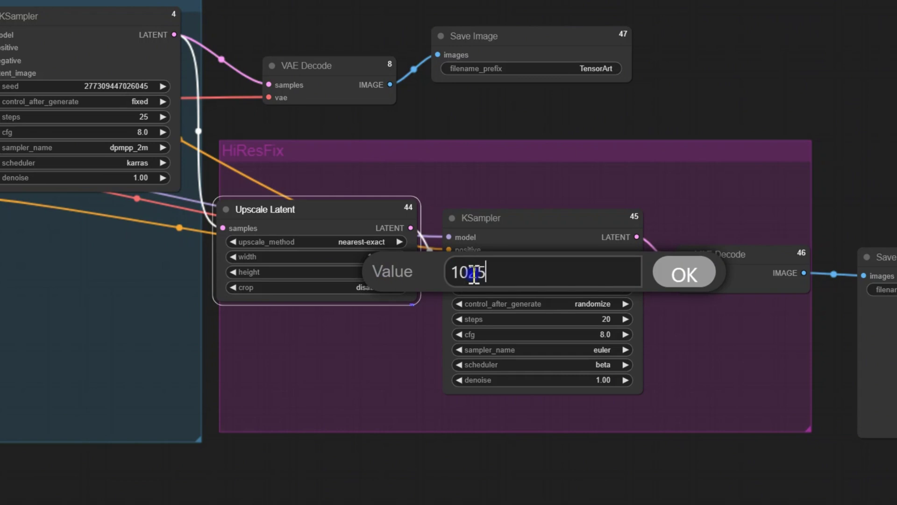
pyautogui.press('Return')
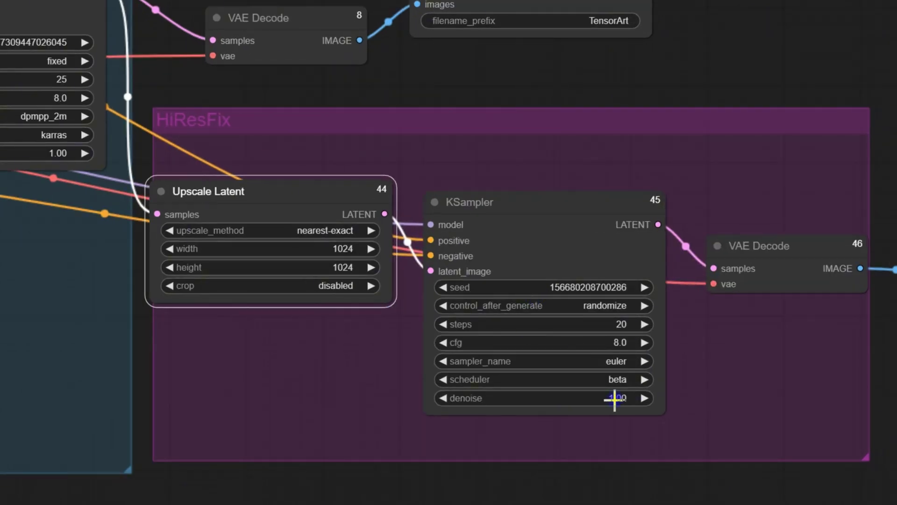
# Set the denoise of the HiResFix KSampler to 0.5.
pyautogui.click(622, 398)
pyautogui.write('0.5')
pyautogui.press('Return')
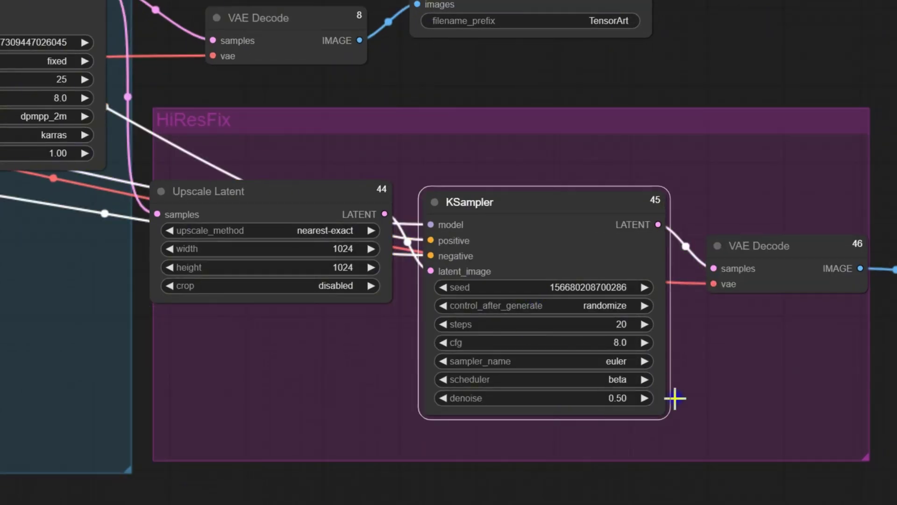
# Run the workflow and view the generated images enlarged, closing the preview at the end.
pyautogui.click(271, 504)
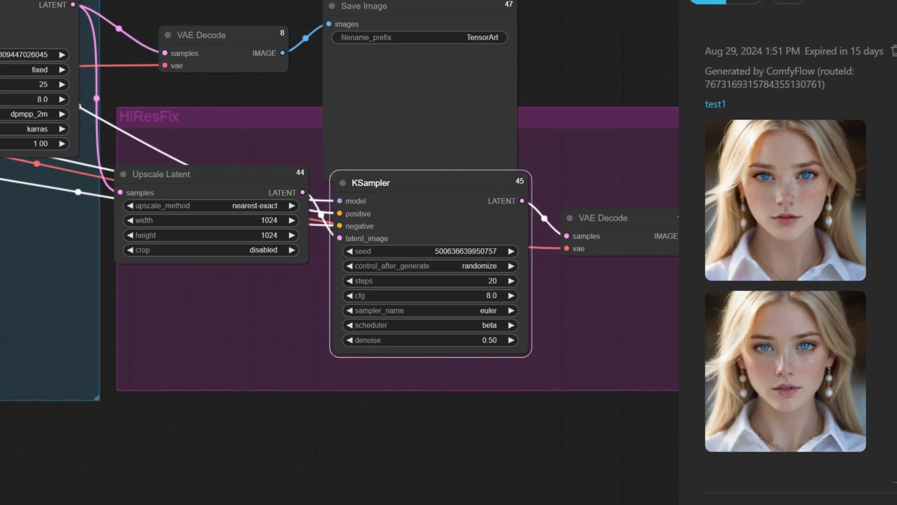
pyautogui.click(760, 411)
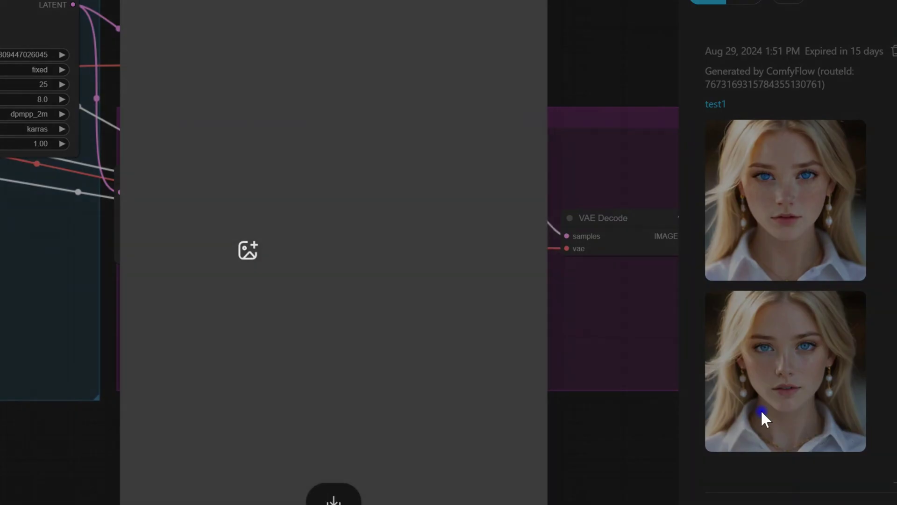
pyautogui.click(778, 231)
pyautogui.press('Escape')
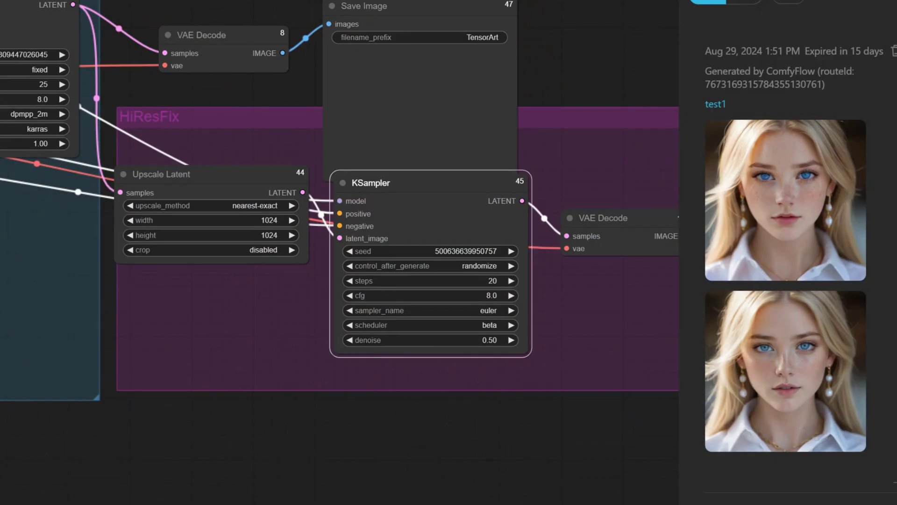